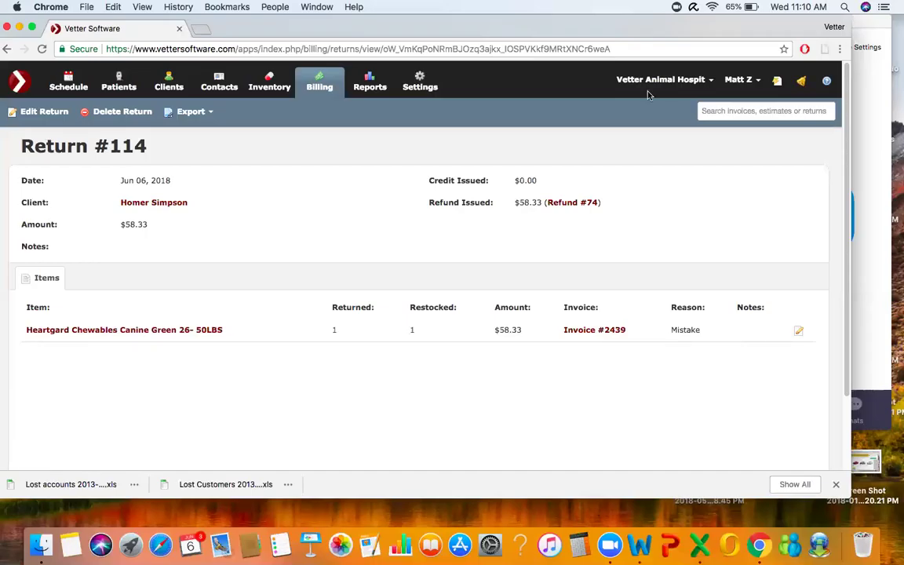
Toggle the browser into full screen and back, showing the Pawprint Home dashboard with reminders.
click(32, 27)
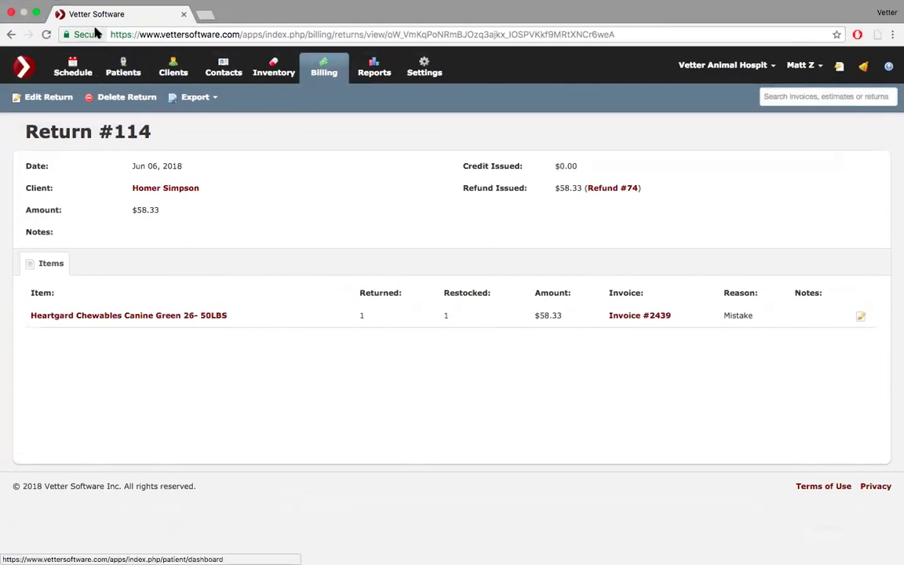
mouse_move(45, 7)
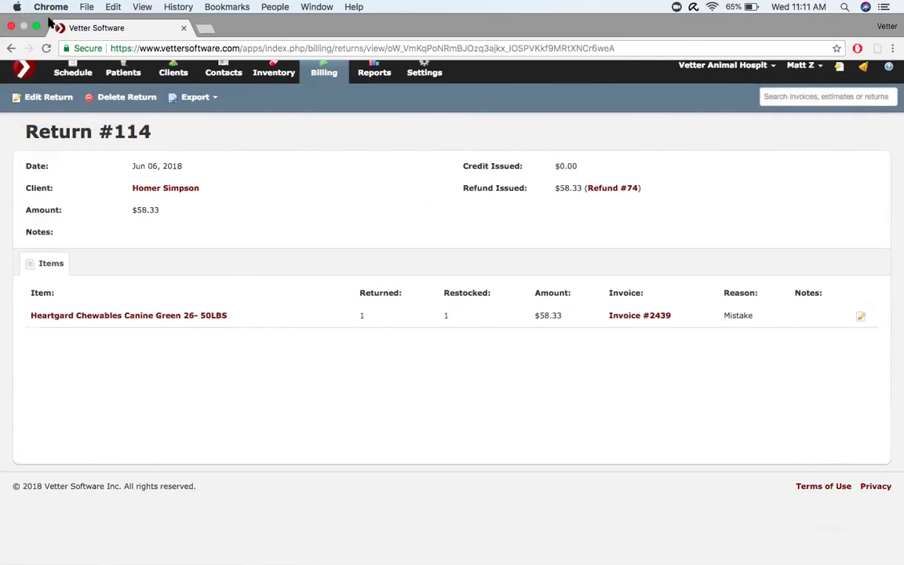
click(37, 28)
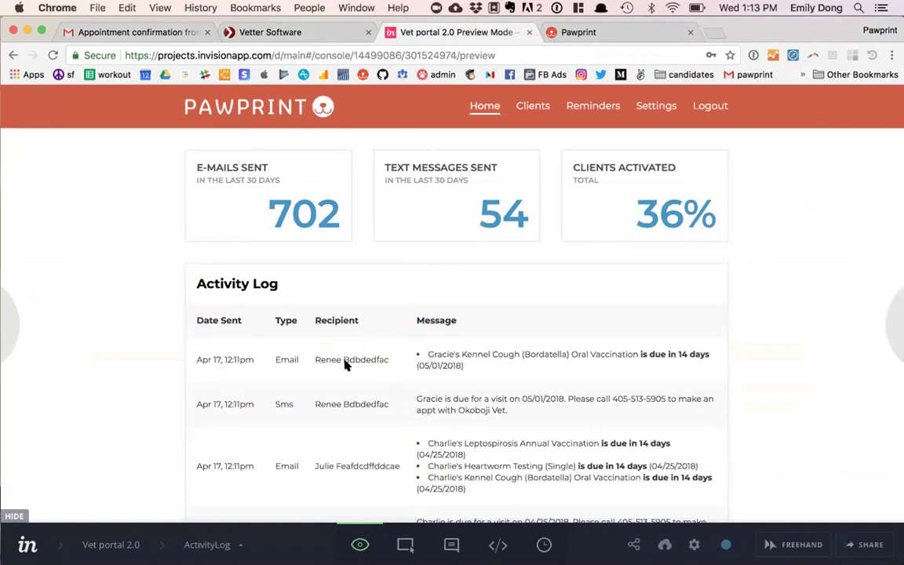
Scroll through the Activity Log of sent e-mails and texts, then back to the top.
scroll(345, 363, down, 10)
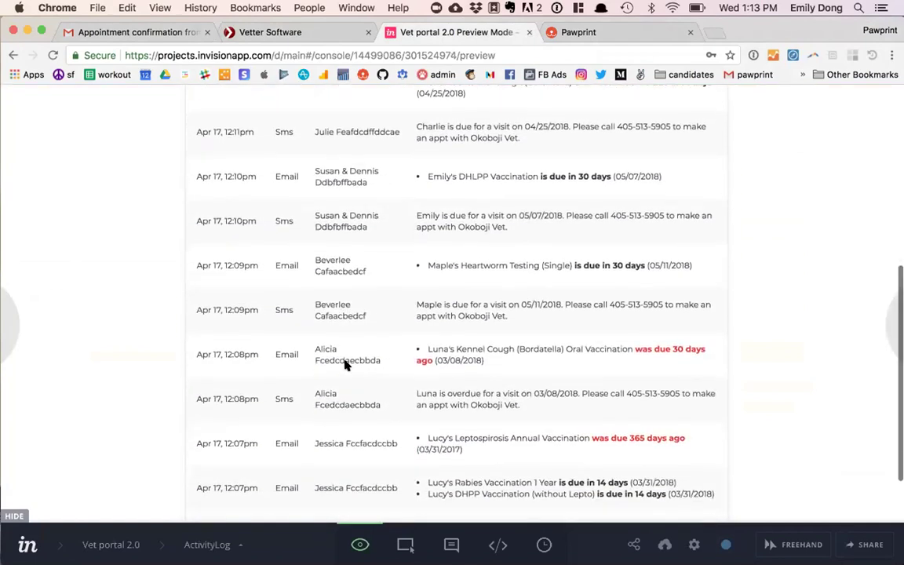
scroll(346, 363, down, 4)
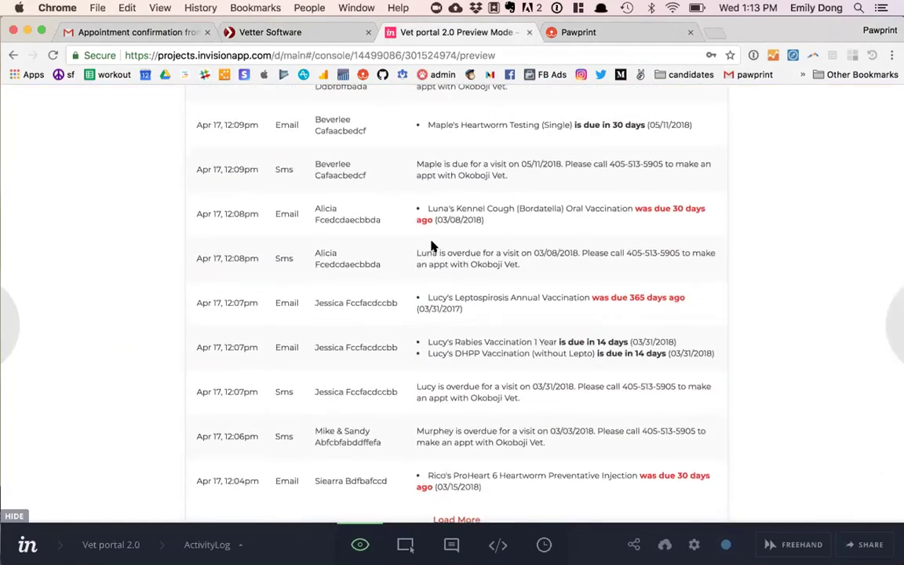
scroll(431, 246, up, 2)
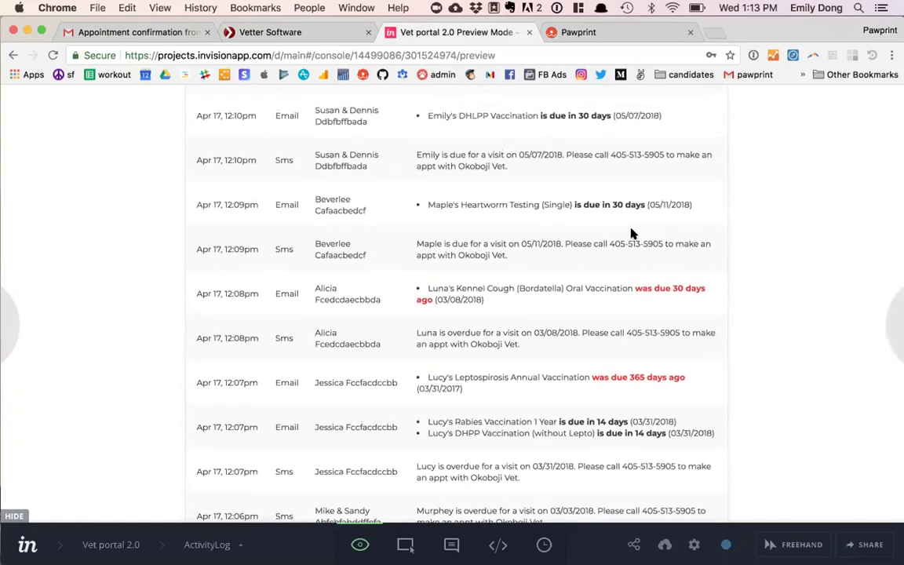
scroll(636, 236, up, 2)
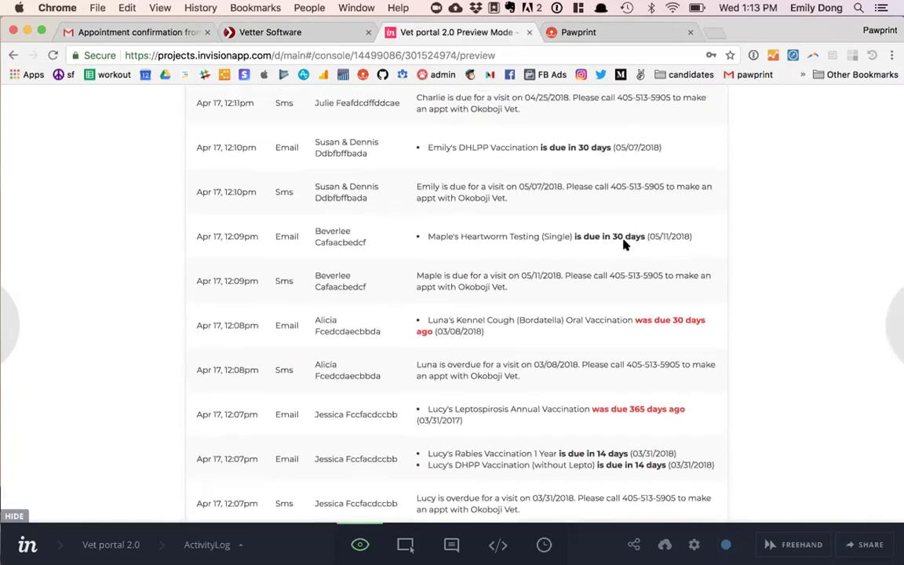
scroll(626, 243, up, 15)
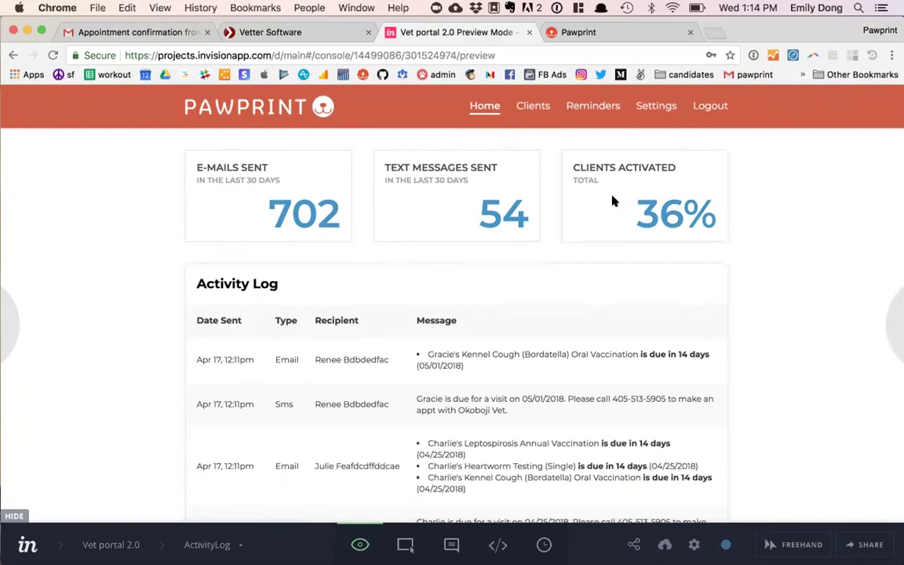
Open the Pawprint Clients list and scroll over its entries.
click(540, 109)
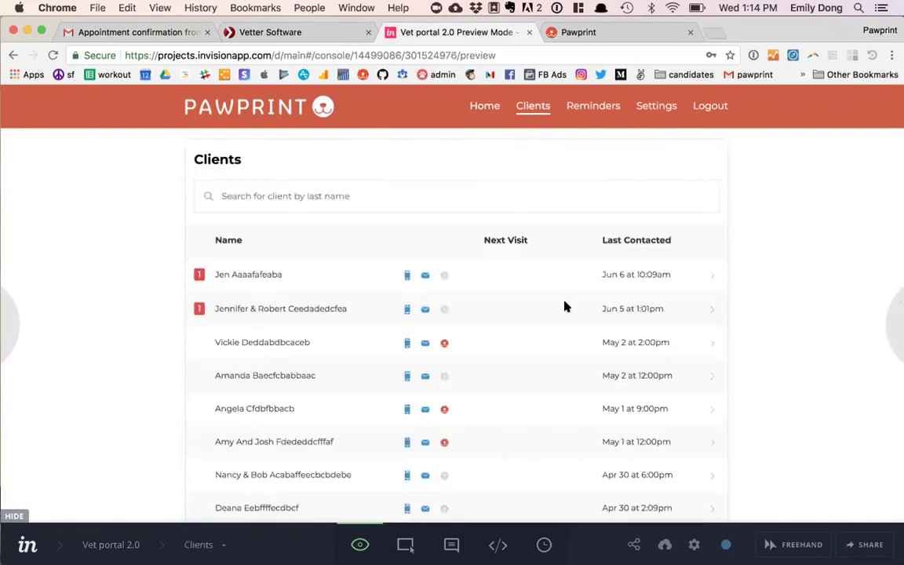
scroll(565, 307, down, 1)
scroll(565, 306, up, 1)
click(264, 280)
scroll(373, 302, down, 3)
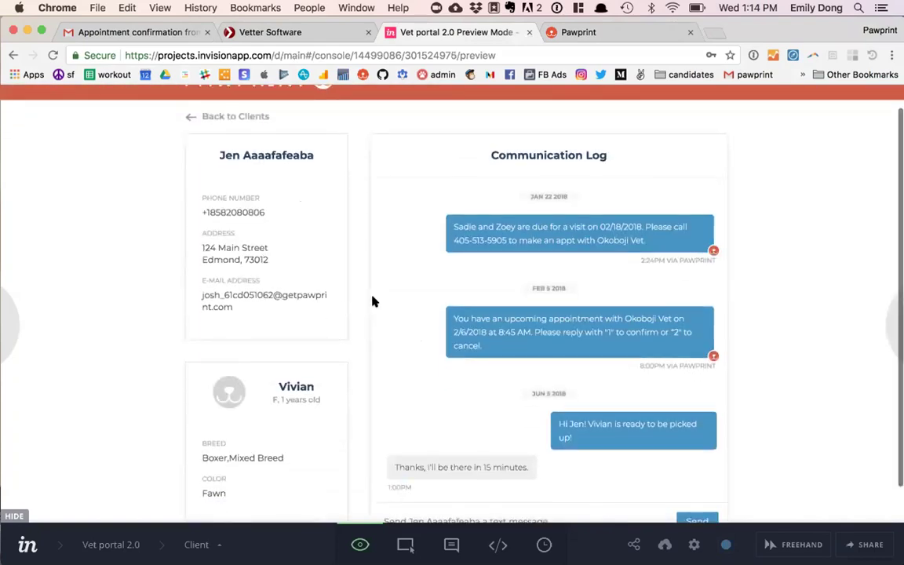
scroll(373, 302, up, 3)
scroll(373, 301, down, 1)
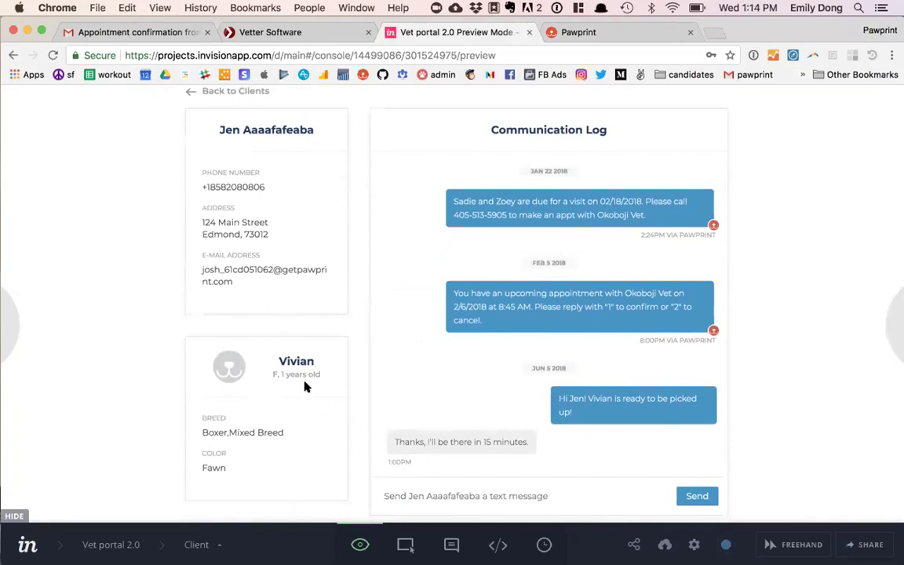
scroll(269, 393, down, 3)
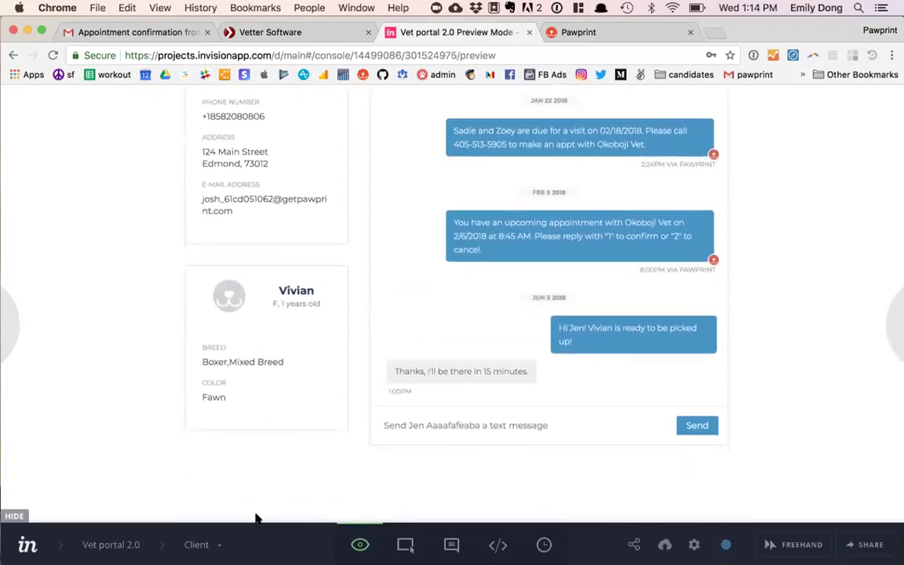
scroll(282, 327, up, 3)
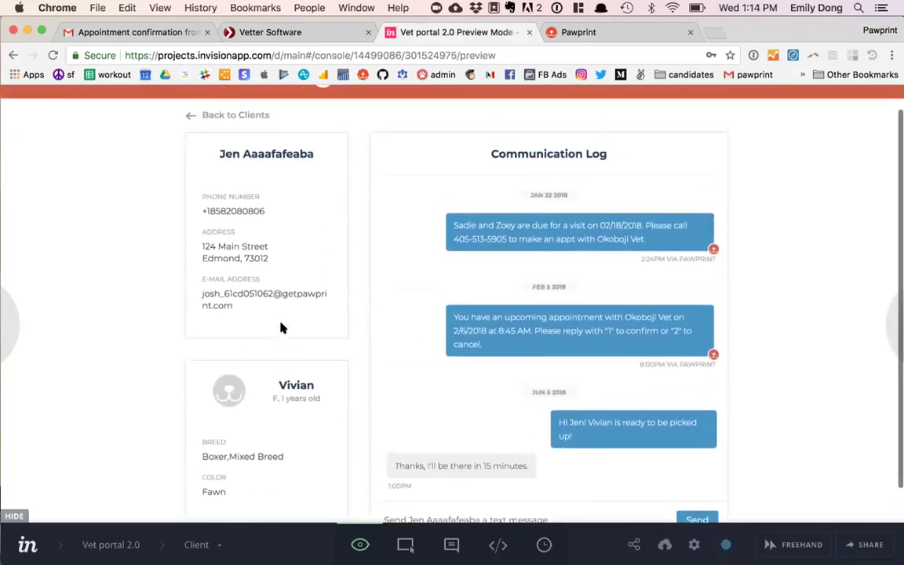
scroll(283, 328, up, 2)
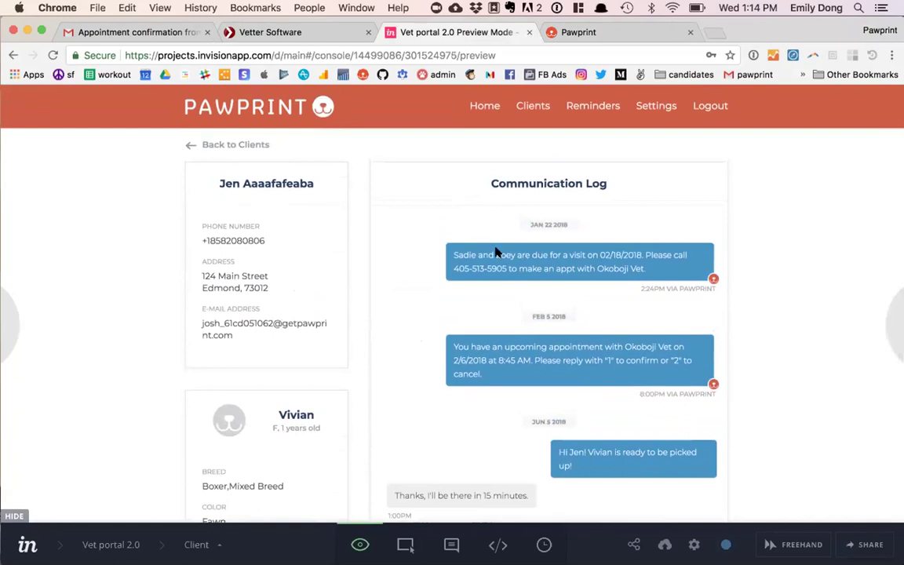
scroll(502, 259, down, 2)
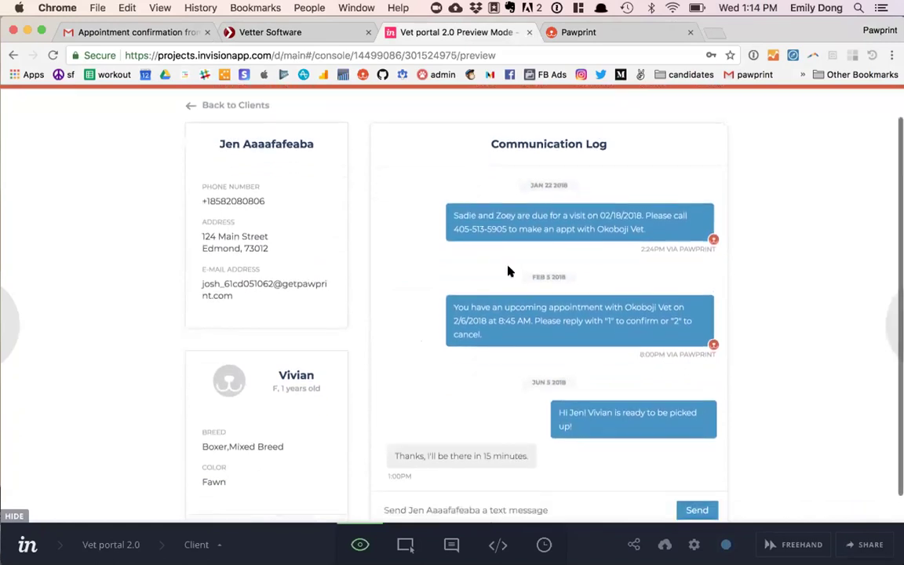
scroll(507, 271, up, 2)
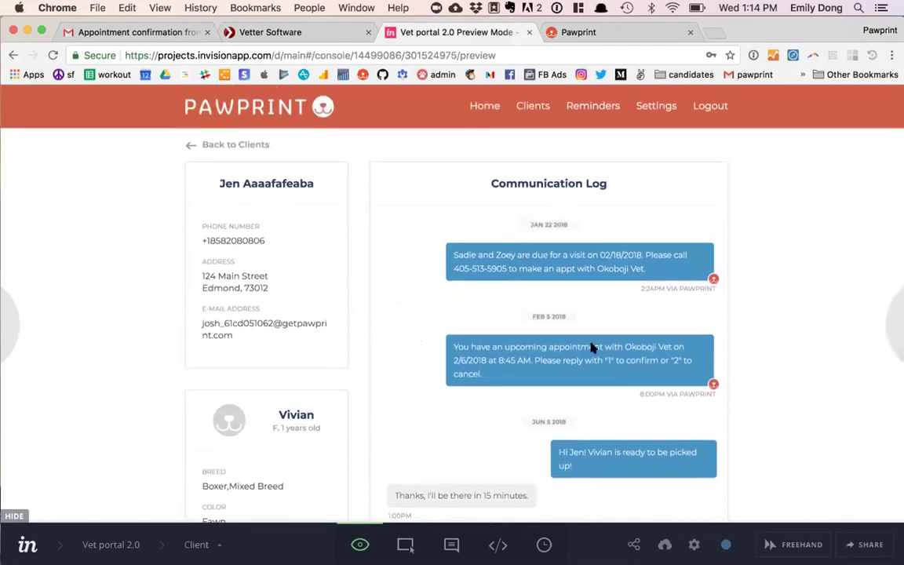
scroll(675, 364, down, 4)
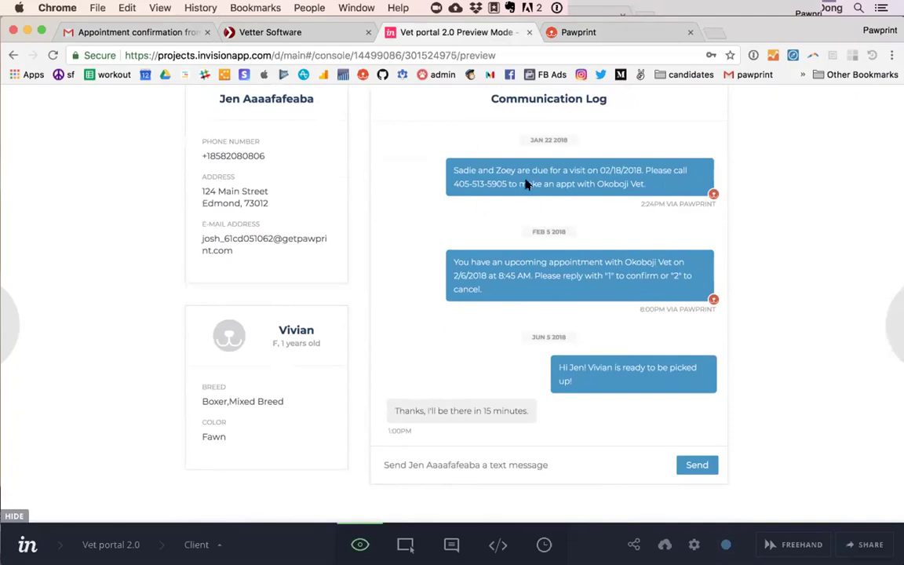
scroll(528, 183, down, 1)
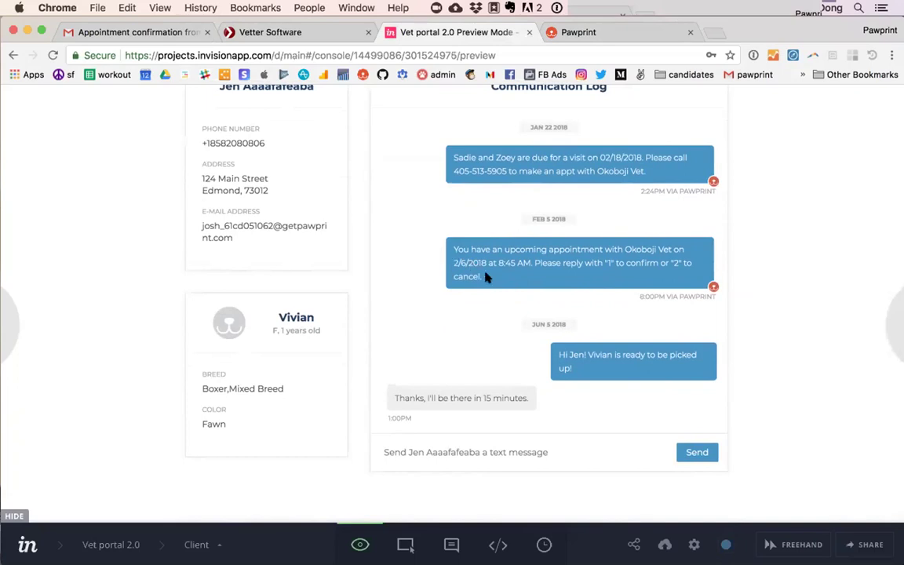
scroll(485, 276, down, 2)
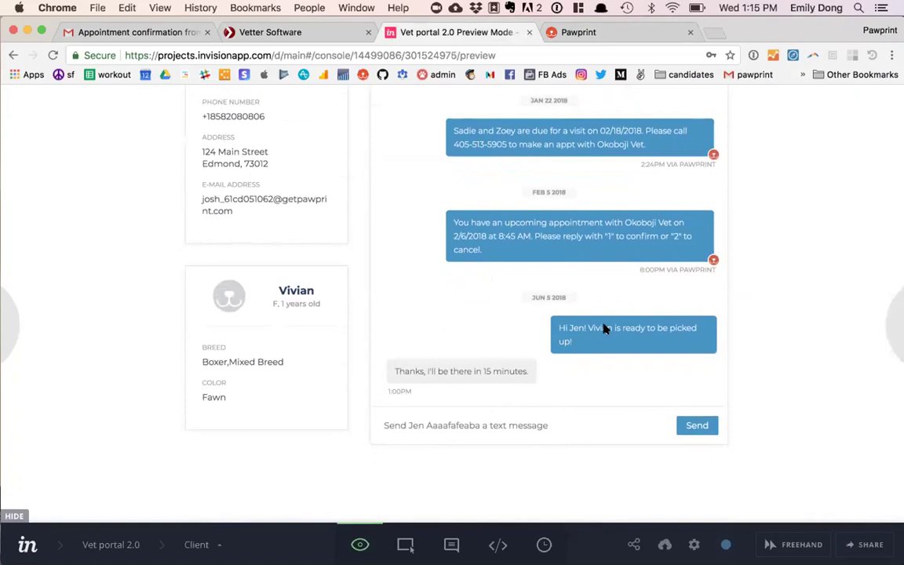
scroll(506, 385, up, 1)
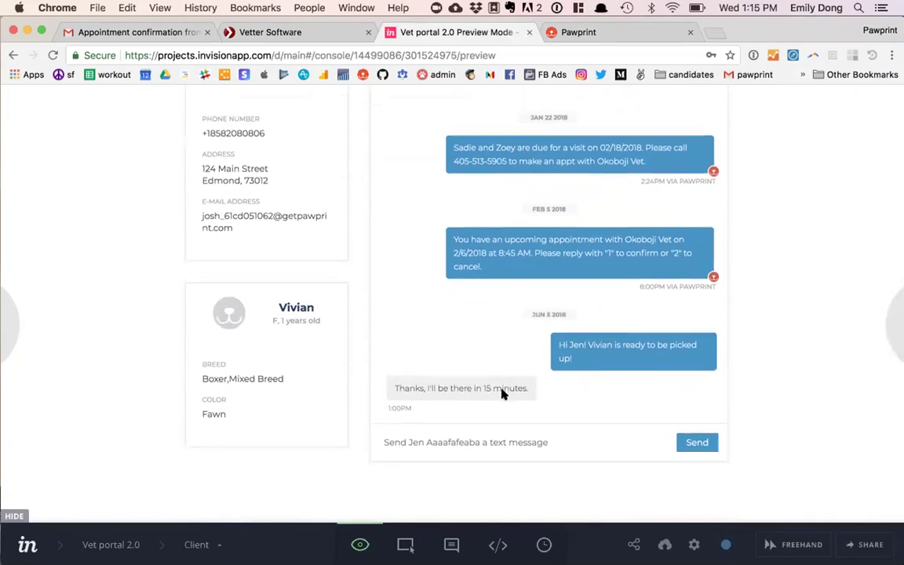
scroll(502, 394, up, 1)
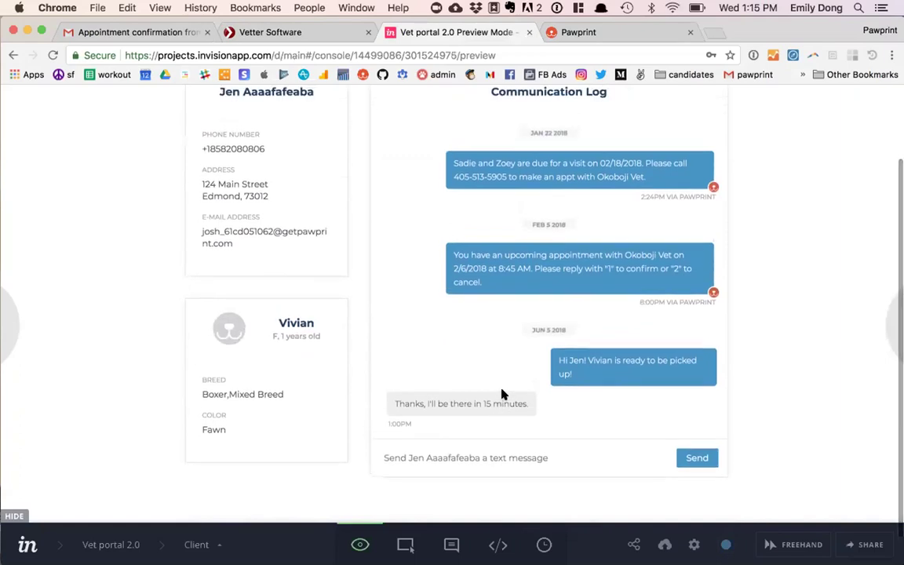
scroll(503, 394, up, 1)
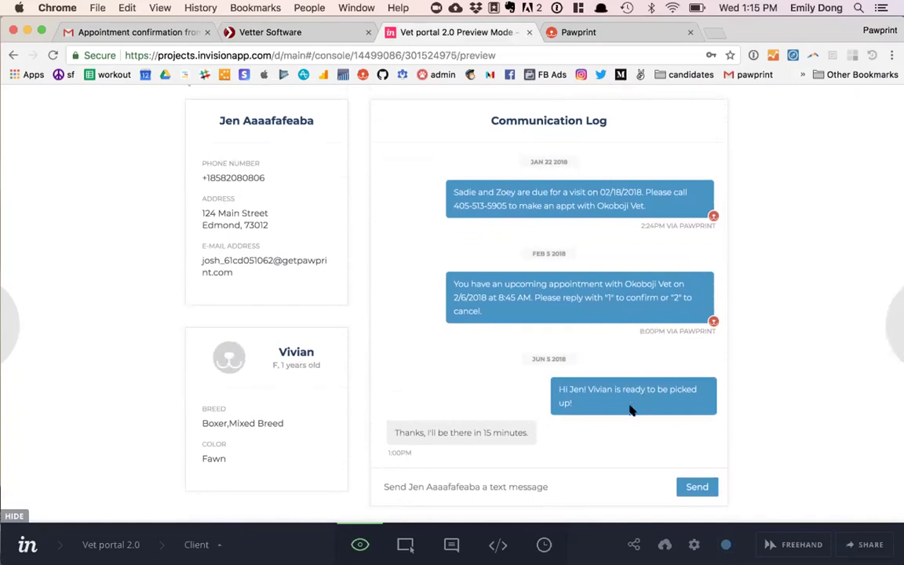
scroll(628, 413, down, 1)
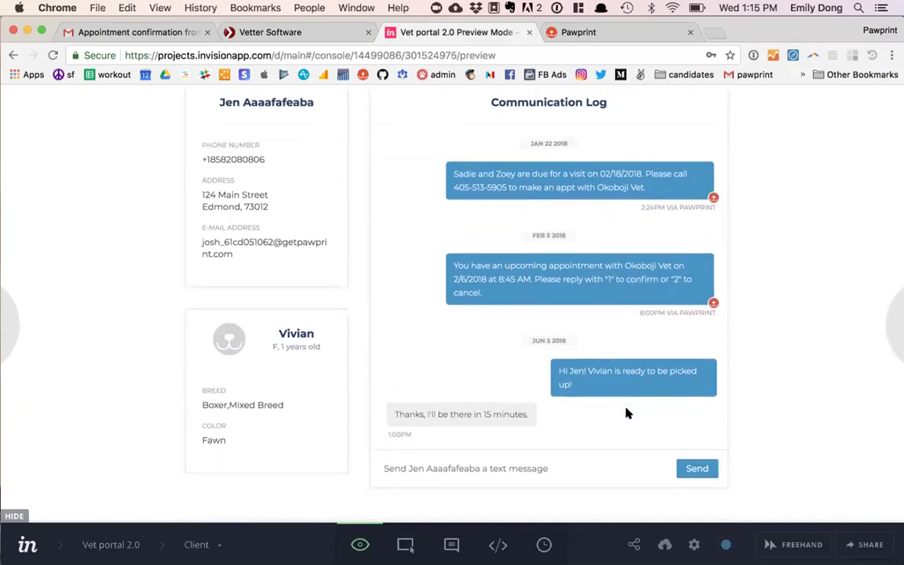
scroll(628, 413, up, 3)
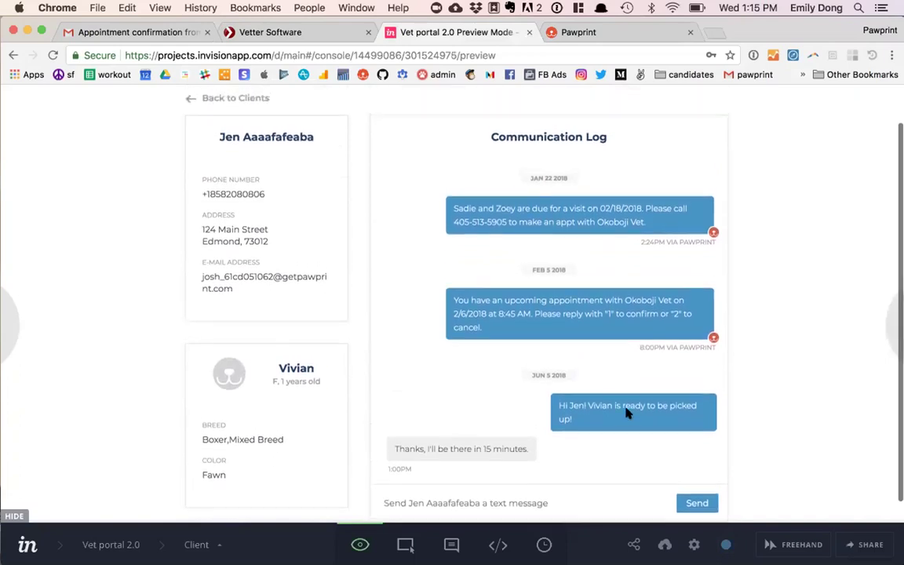
scroll(628, 413, up, 1)
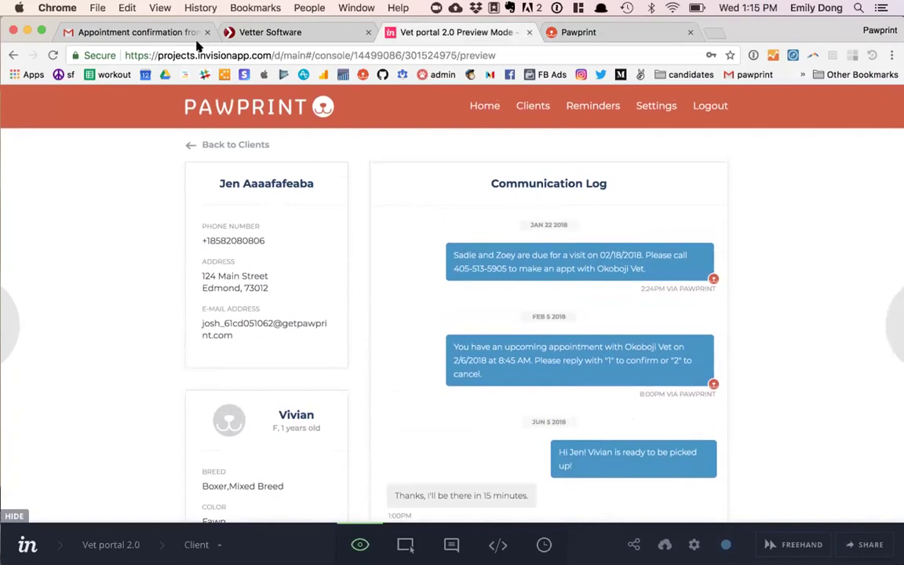
Check the Hobbs and Rumi appointment statuses in Vetter's day schedule.
click(299, 35)
scroll(306, 226, down, 3)
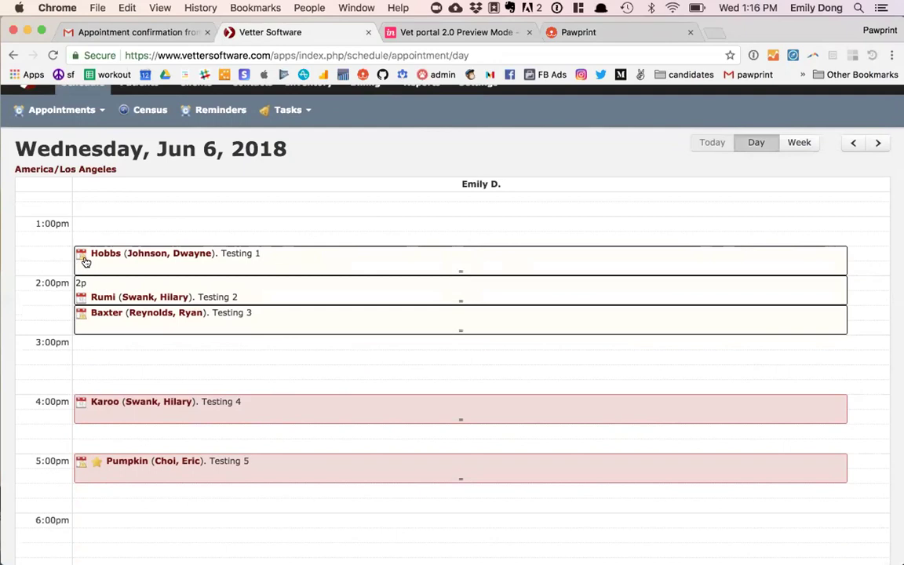
click(253, 254)
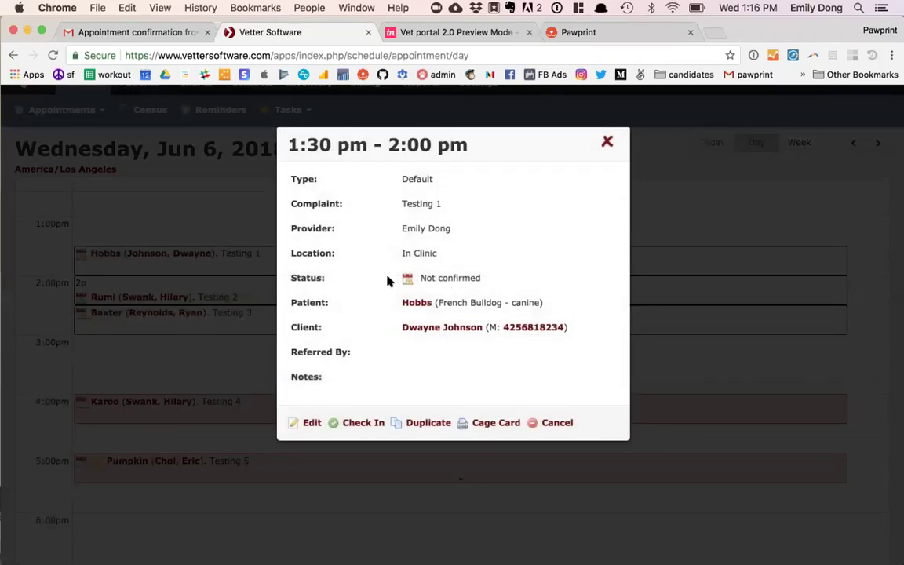
click(606, 142)
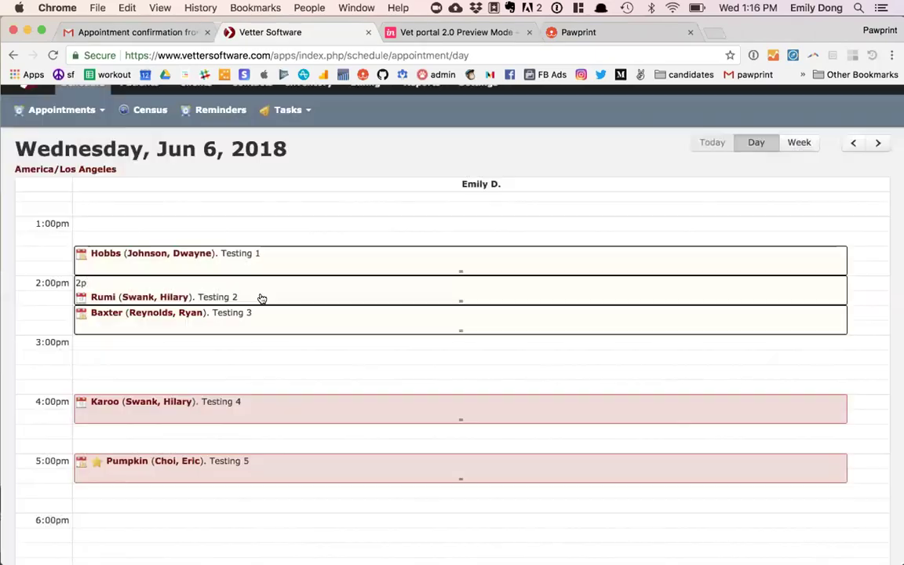
click(260, 297)
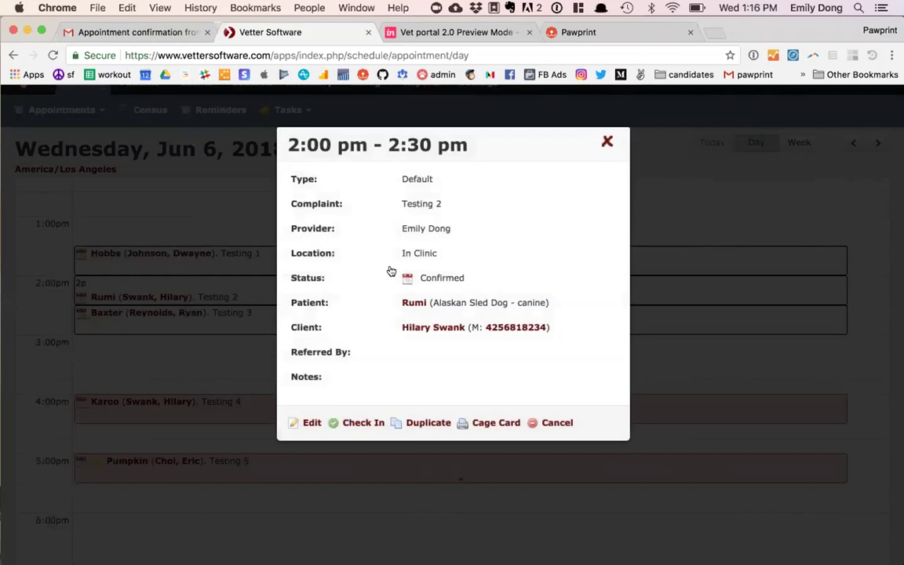
click(606, 142)
Check Baxter's appointment status, then bring up the Pawprint reminder e-mail in Gmail.
scroll(260, 326, down, 1)
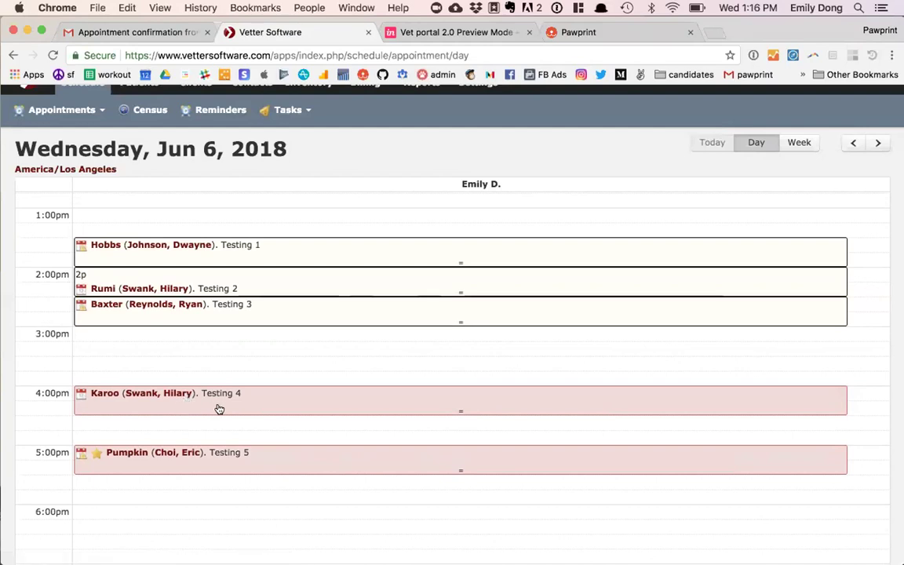
scroll(196, 374, up, 2)
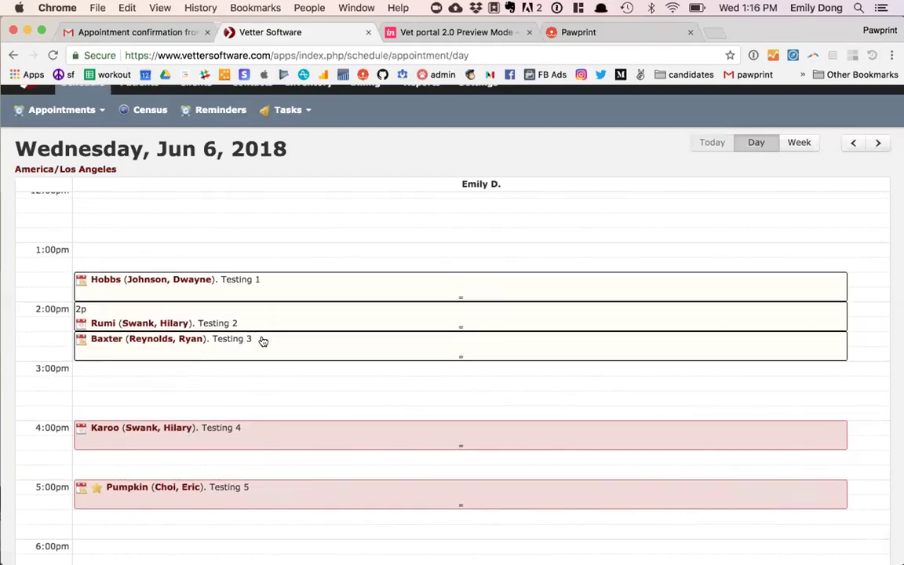
click(261, 340)
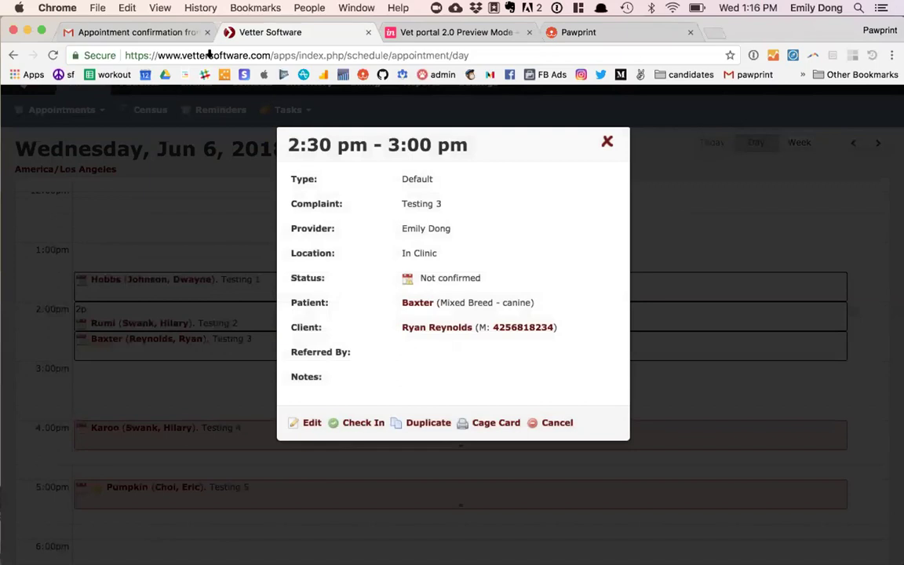
click(146, 31)
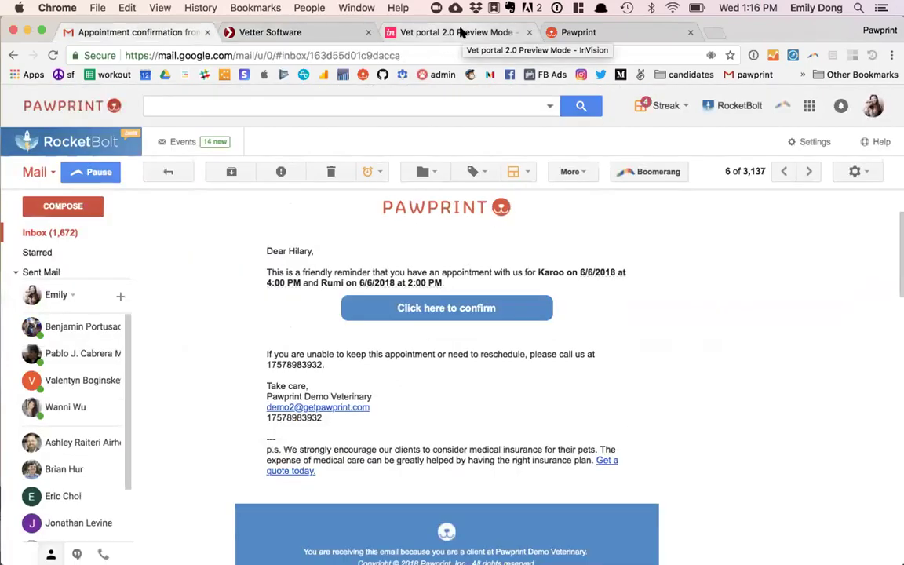
Scroll to Baxter's reminder e-mail and follow its 'Click here to confirm' link.
scroll(417, 213, up, 2)
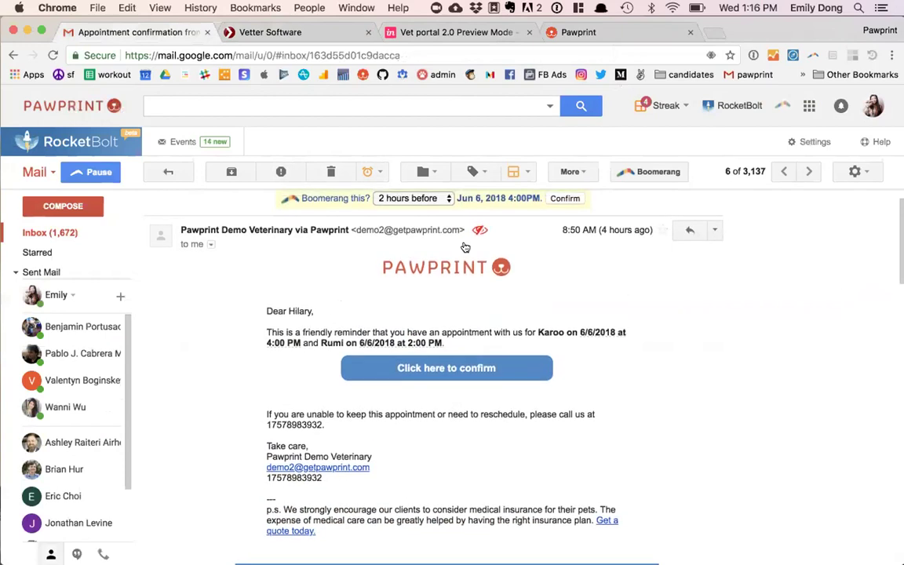
scroll(465, 247, down, 12)
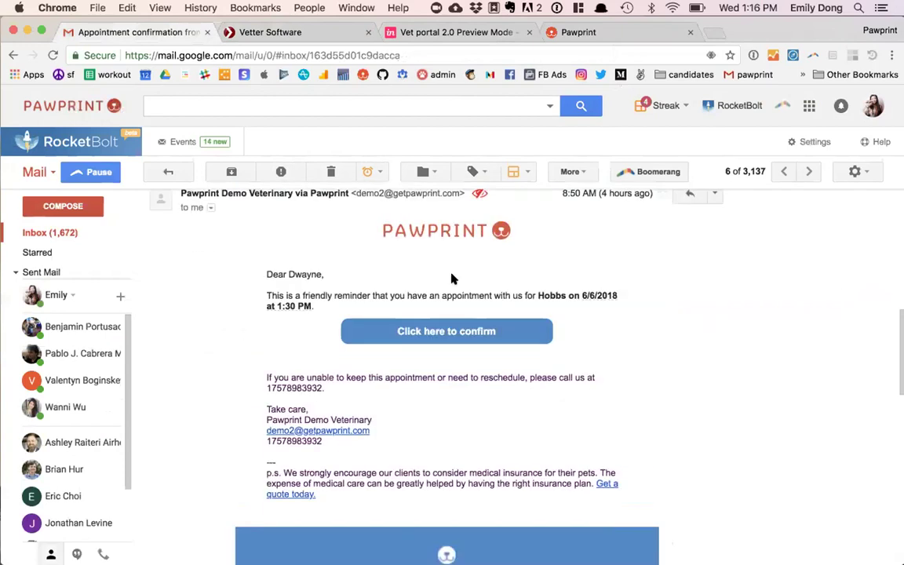
scroll(451, 279, down, 10)
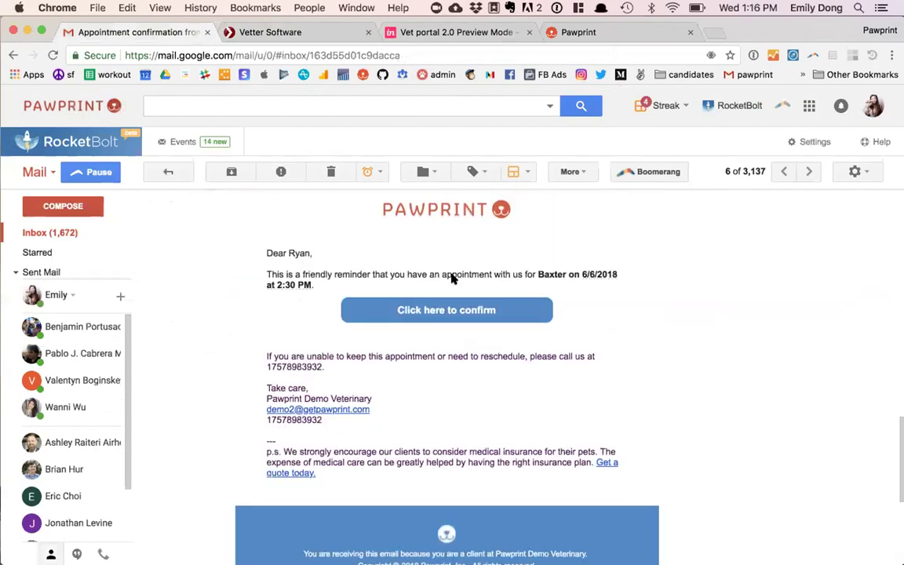
scroll(452, 279, up, 1)
drag(343, 302, 307, 278)
click(347, 312)
click(322, 312)
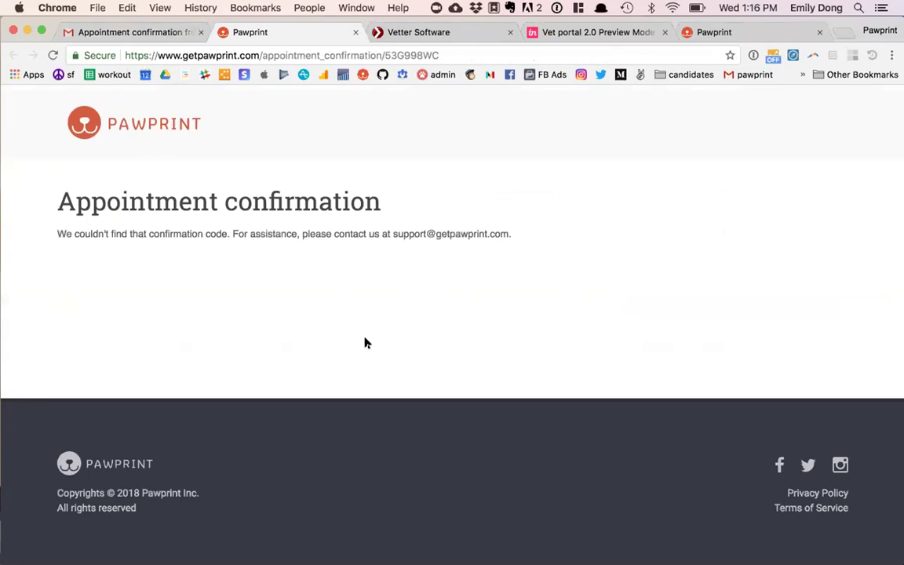
Reload the Pawprint confirmation page reporting code not found, then check Baxter in Vetter.
click(153, 40)
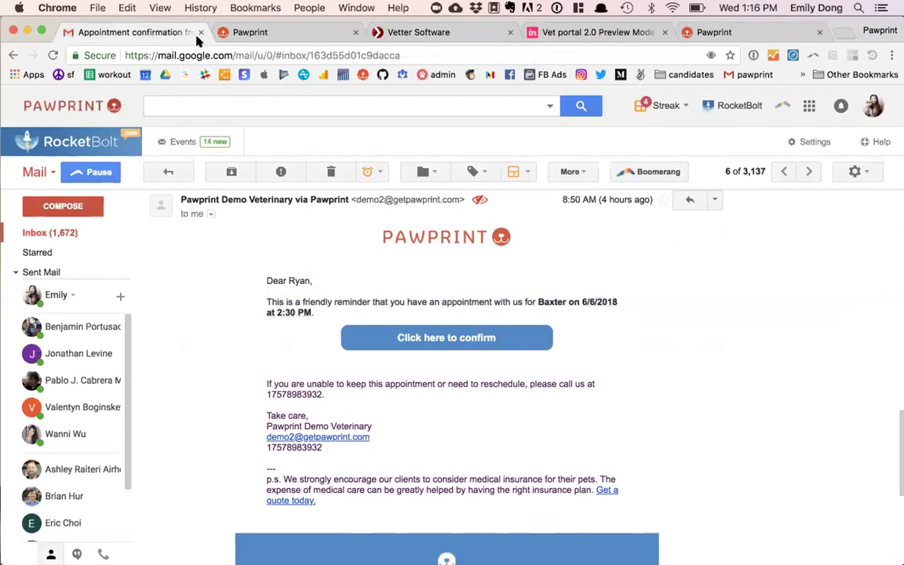
click(235, 38)
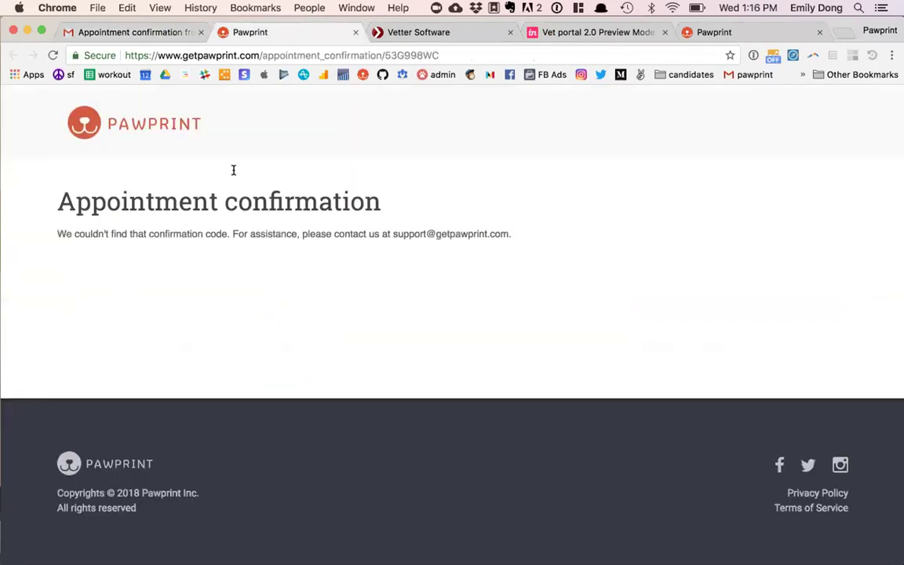
drag(192, 202, 209, 223)
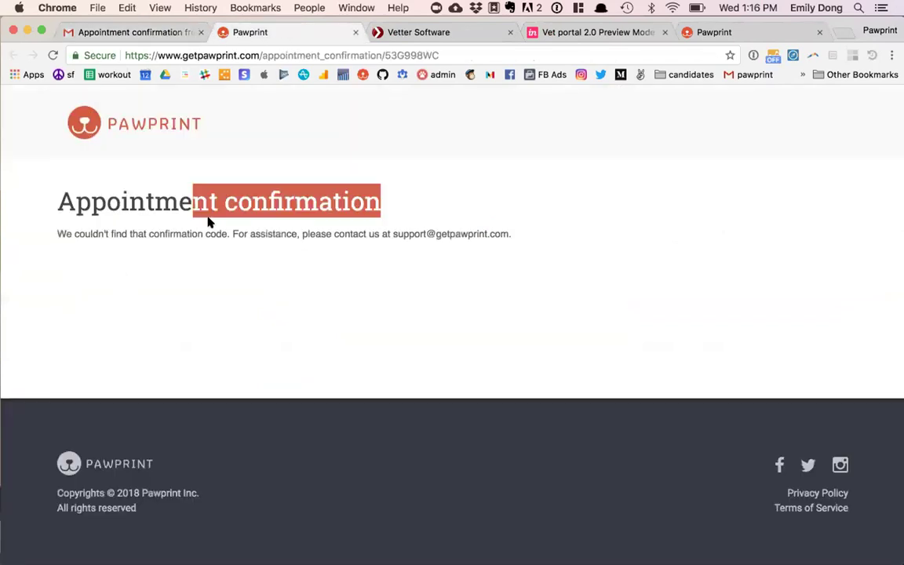
click(209, 223)
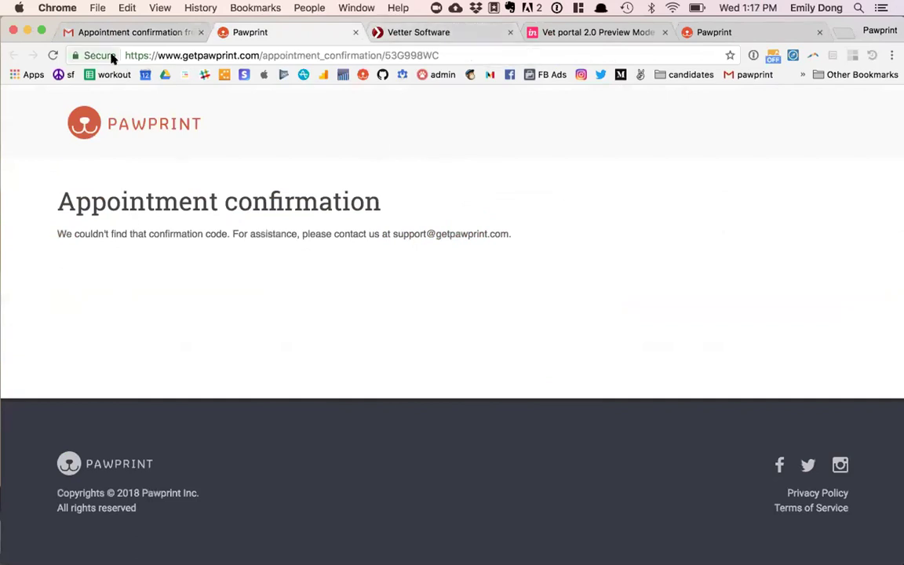
click(53, 55)
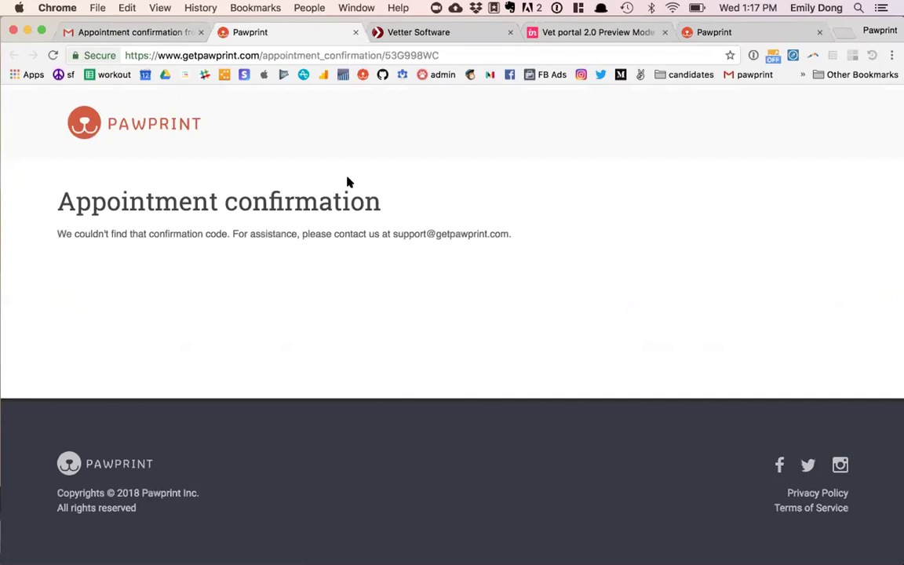
click(452, 33)
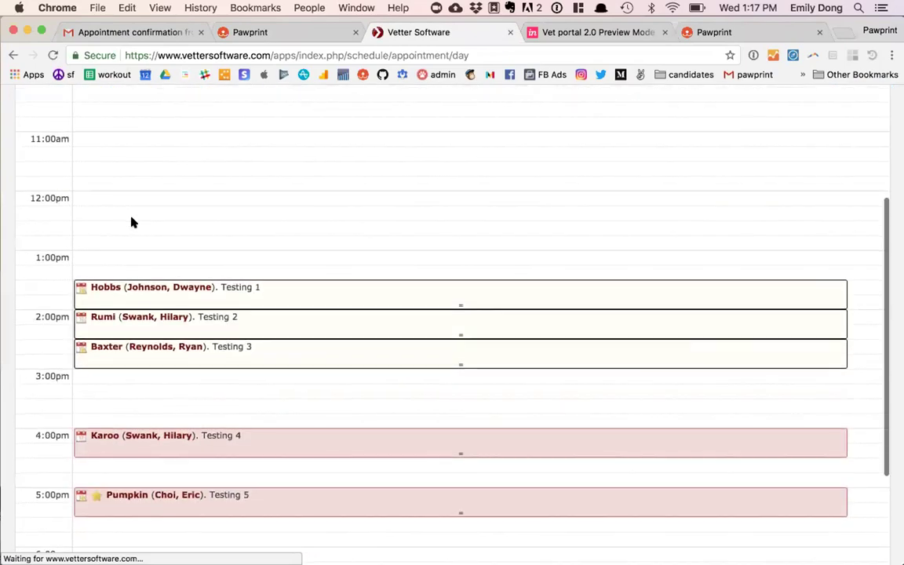
Scroll the Gmail reminder thread to find the Hobbs reminder.
scroll(131, 222, down, 2)
scroll(131, 222, down, 1)
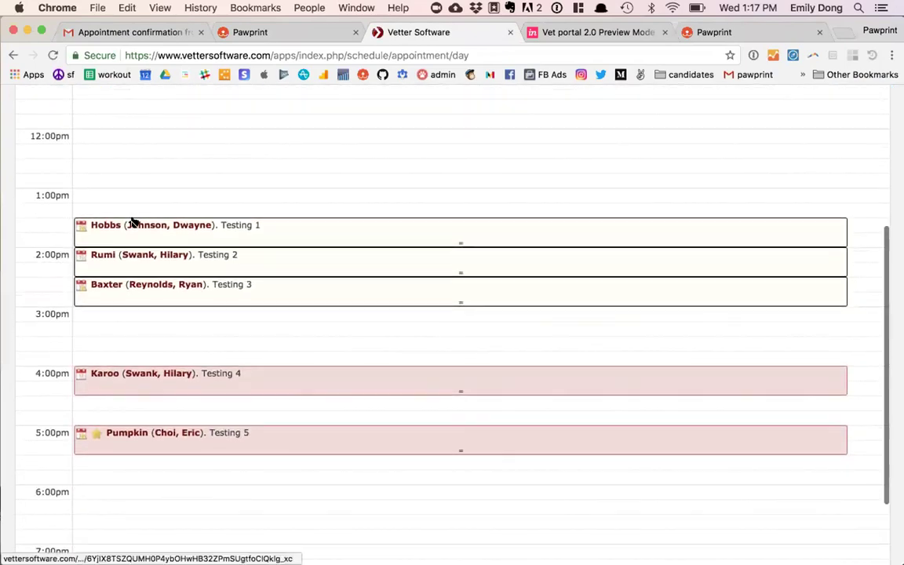
click(165, 34)
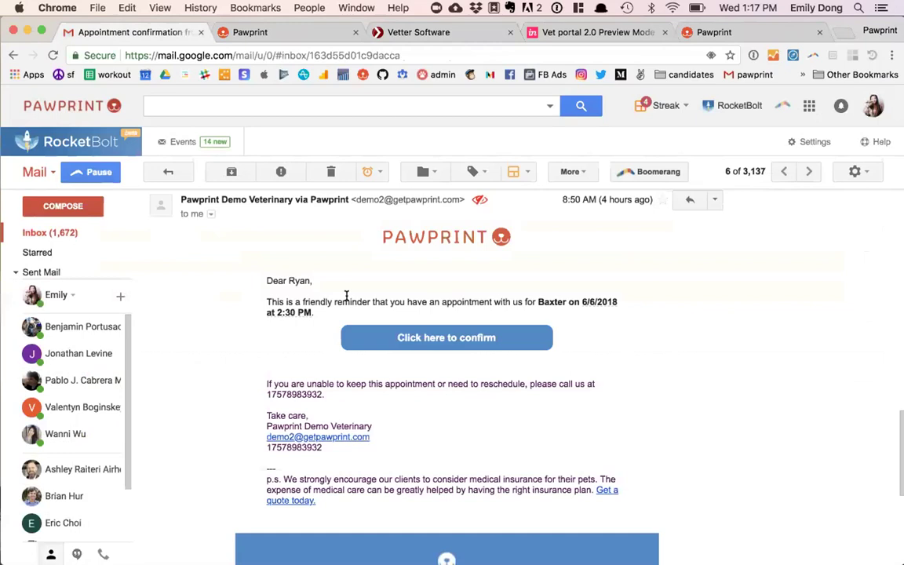
scroll(373, 312, up, 2)
scroll(373, 313, up, 3)
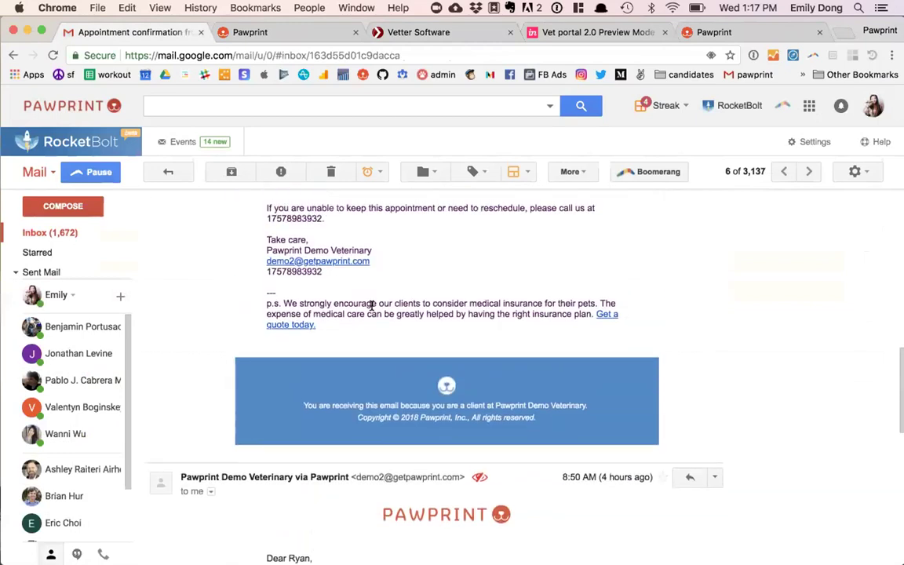
scroll(373, 313, down, 8)
scroll(374, 313, up, 6)
scroll(374, 313, up, 6)
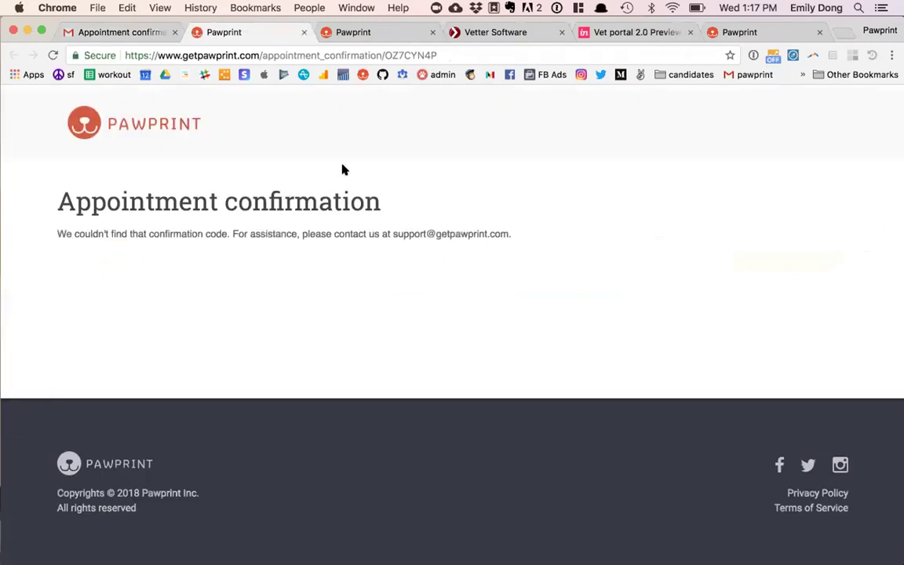
Return to the reminder thread, then to the earlier Pawprint confirmation page showing code not found.
click(137, 34)
scroll(302, 243, down, 7)
scroll(312, 273, up, 2)
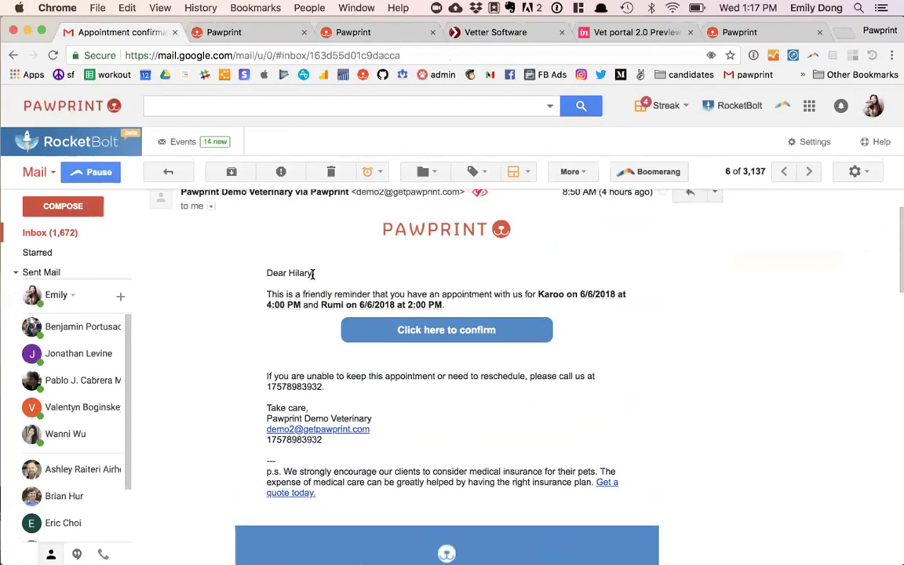
scroll(312, 273, up, 1)
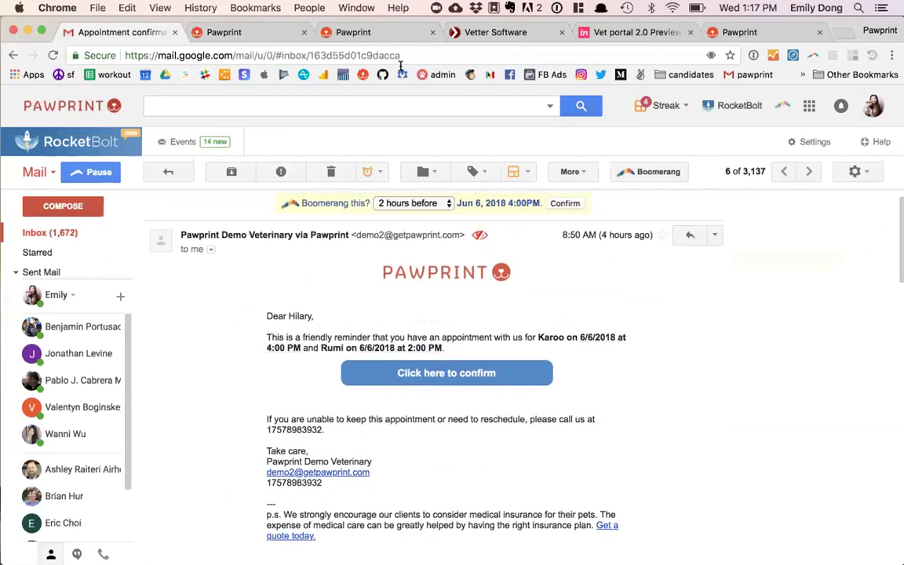
click(350, 23)
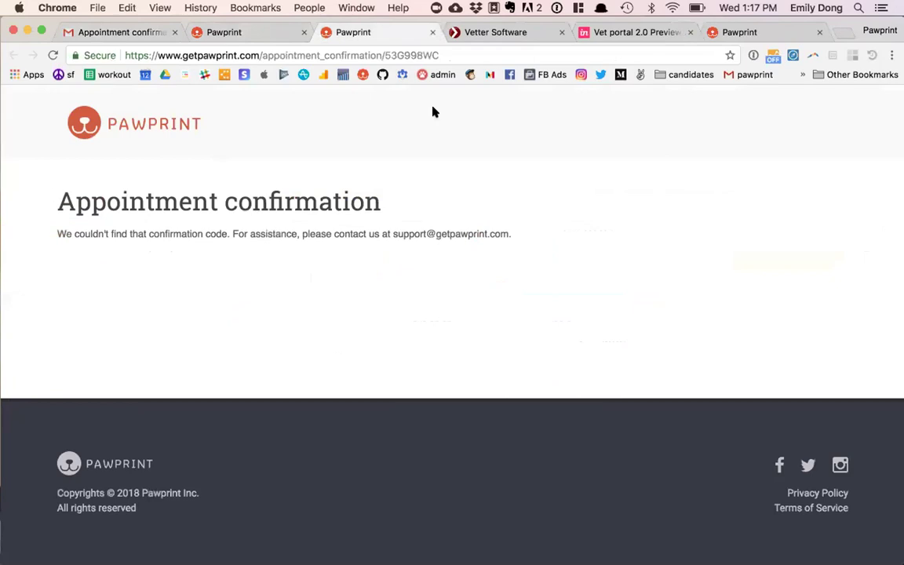
Open Karoo's 4:00 pm appointment details and compare them with the reminder e-mail sentence.
click(497, 32)
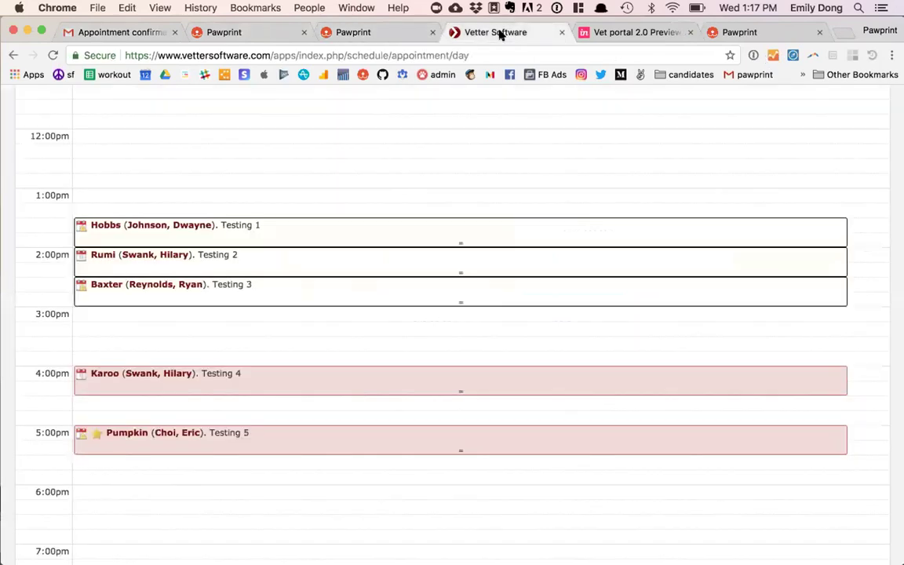
click(212, 375)
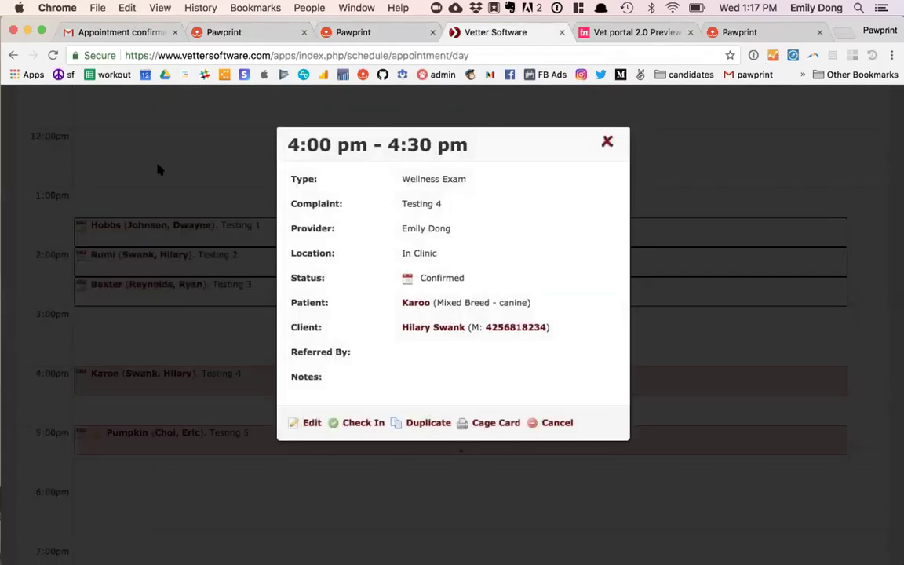
click(135, 34)
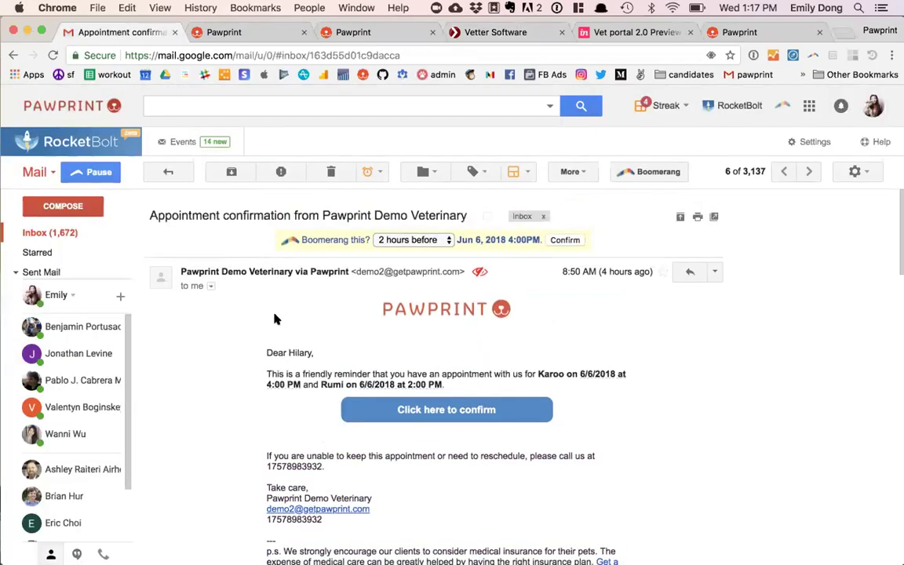
drag(289, 352, 343, 394)
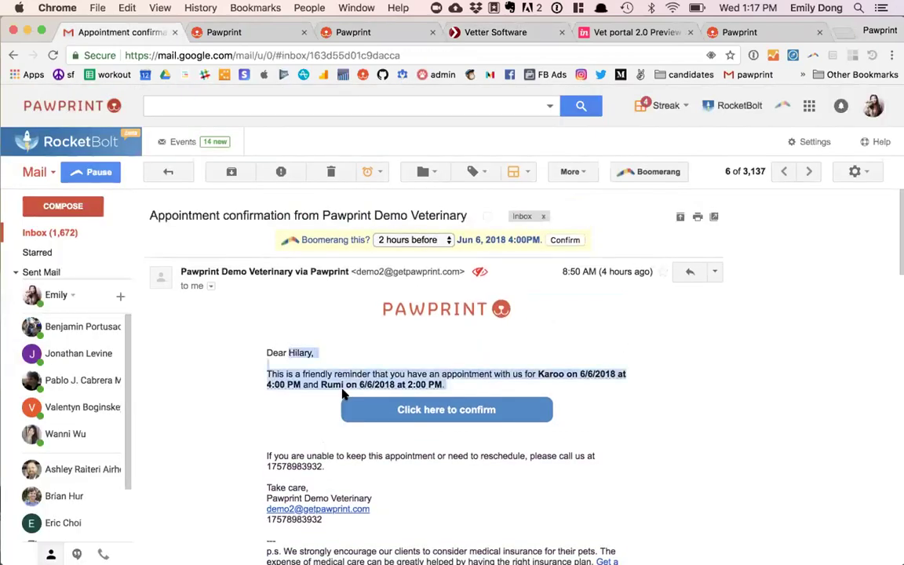
click(318, 404)
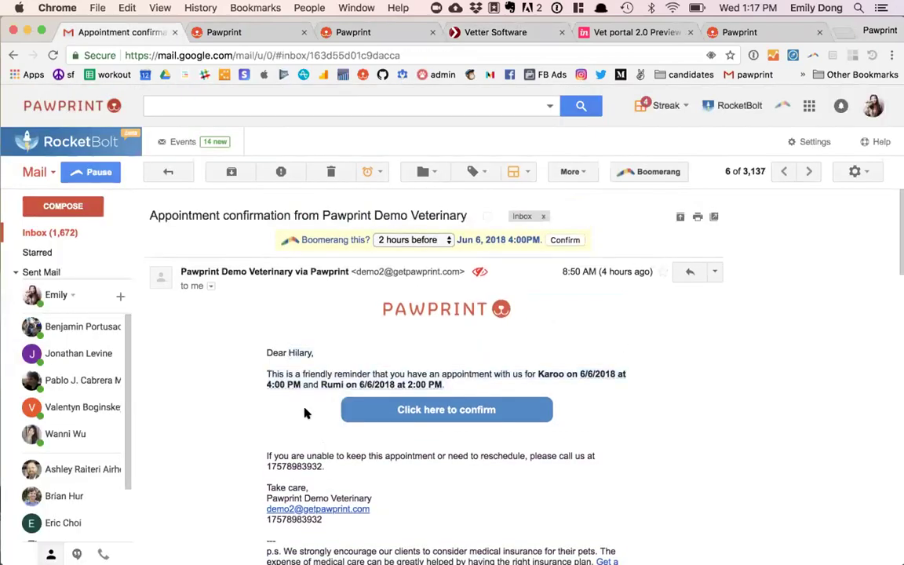
Highlight the appointment's Confirmed status in Vetter, then close the details popup.
click(475, 32)
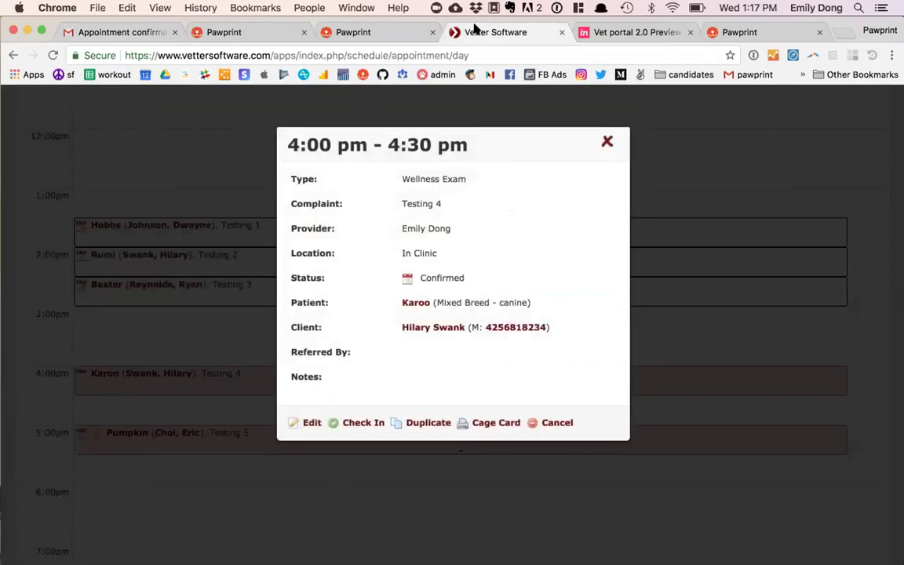
triple_click(401, 275)
click(491, 278)
click(607, 141)
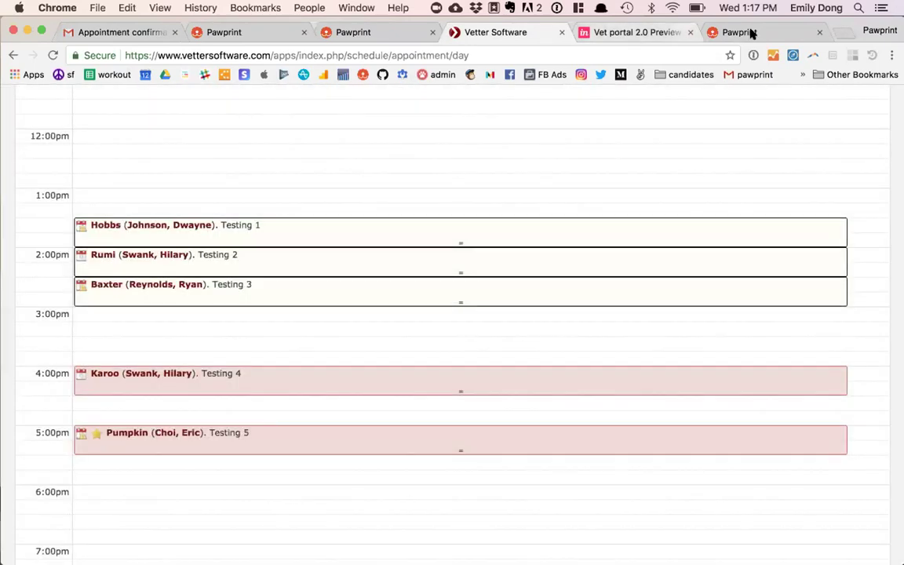
Review the client's Communication Log in the Vet portal 2.0 preview.
click(746, 33)
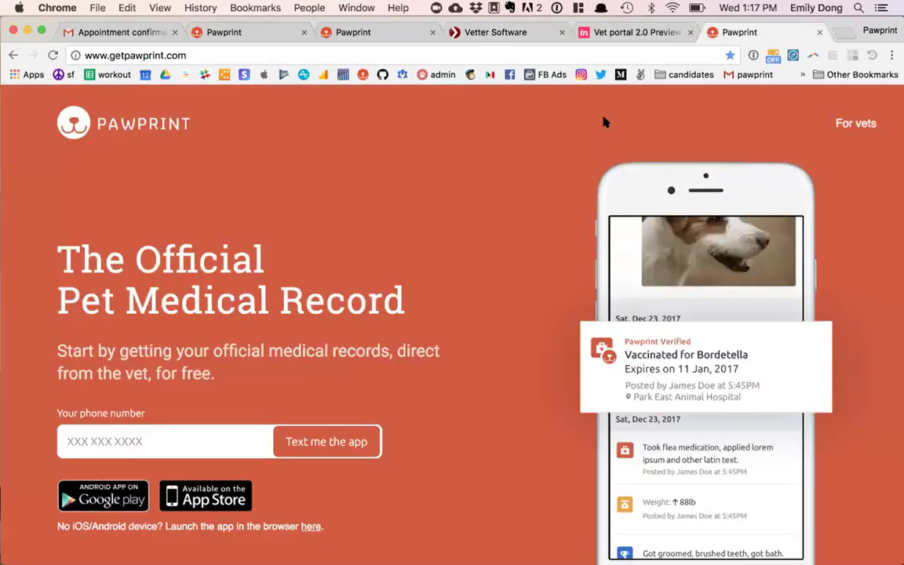
click(632, 32)
scroll(416, 267, down, 3)
scroll(415, 267, up, 3)
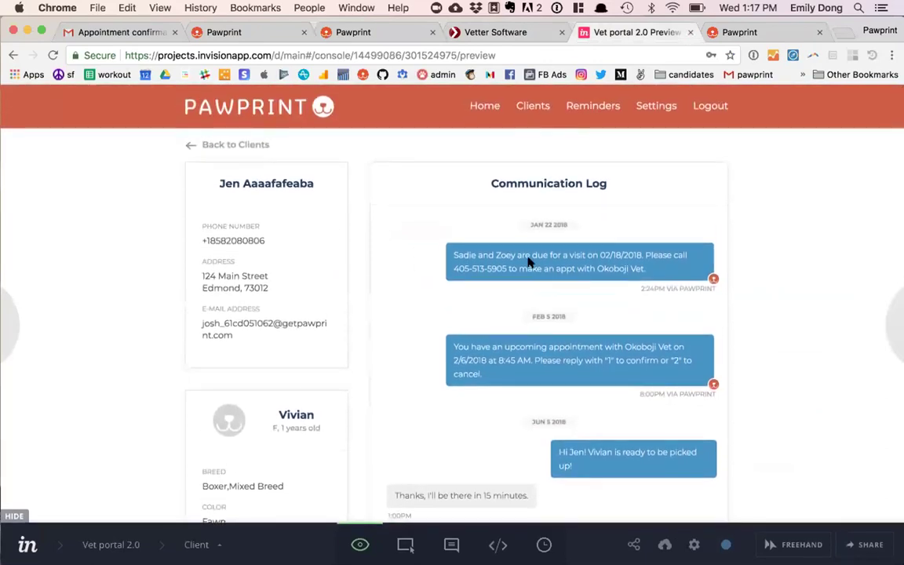
scroll(528, 259, down, 3)
scroll(528, 263, up, 3)
Open the Clients list and inspect a client's app status indicator and last-contacted dates.
click(534, 109)
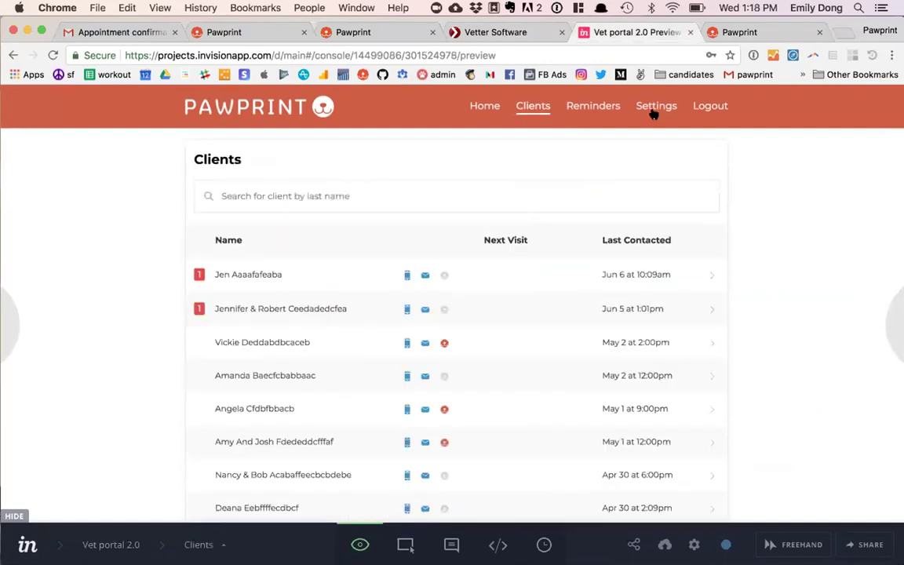
click(654, 112)
click(538, 113)
click(581, 150)
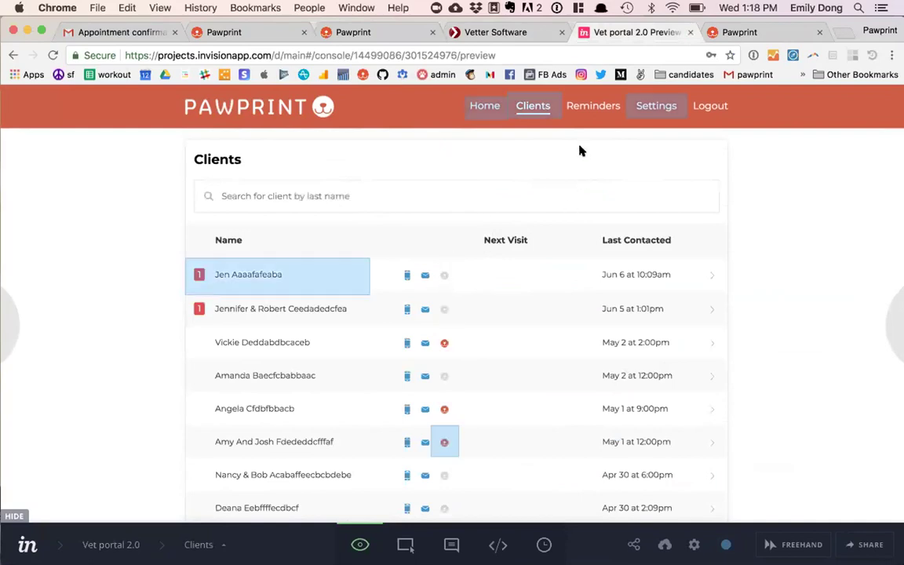
click(444, 346)
mouse_move(446, 442)
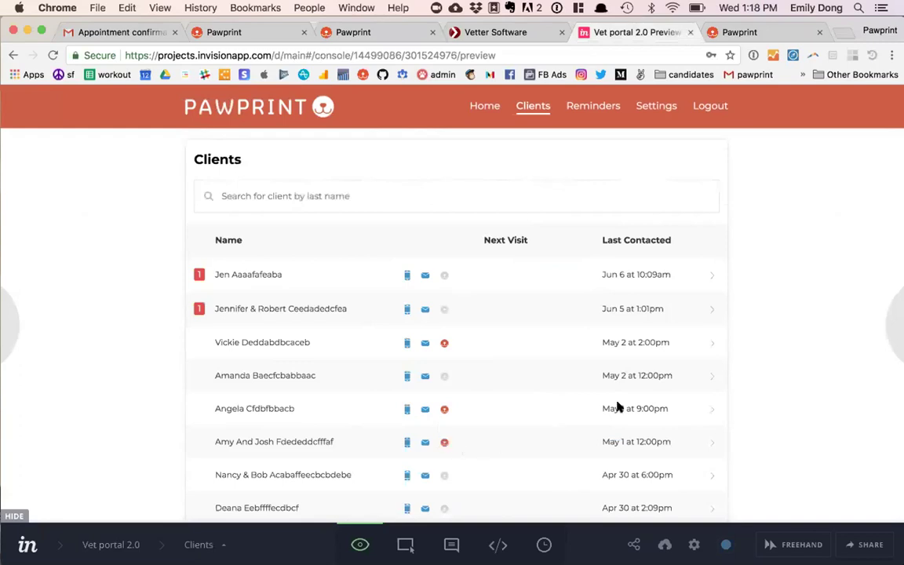
click(769, 30)
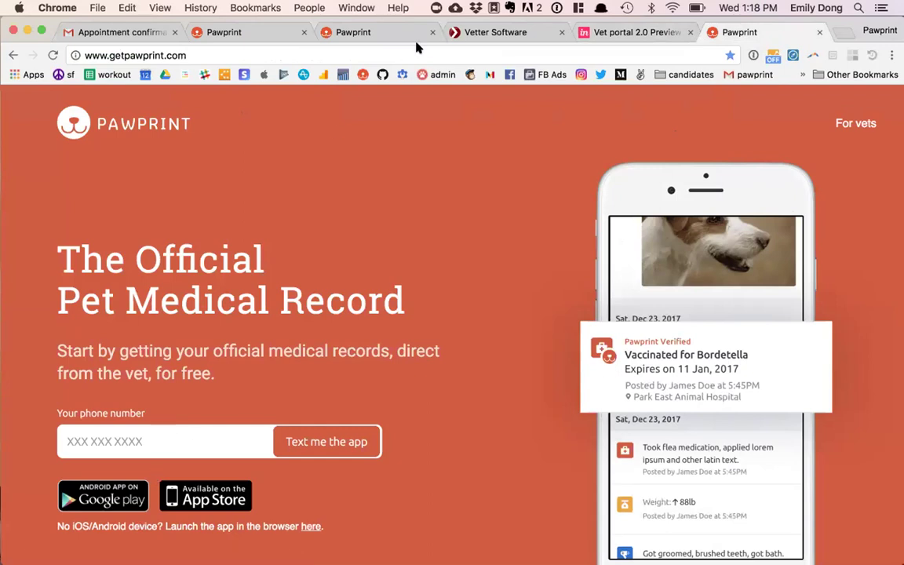
click(473, 31)
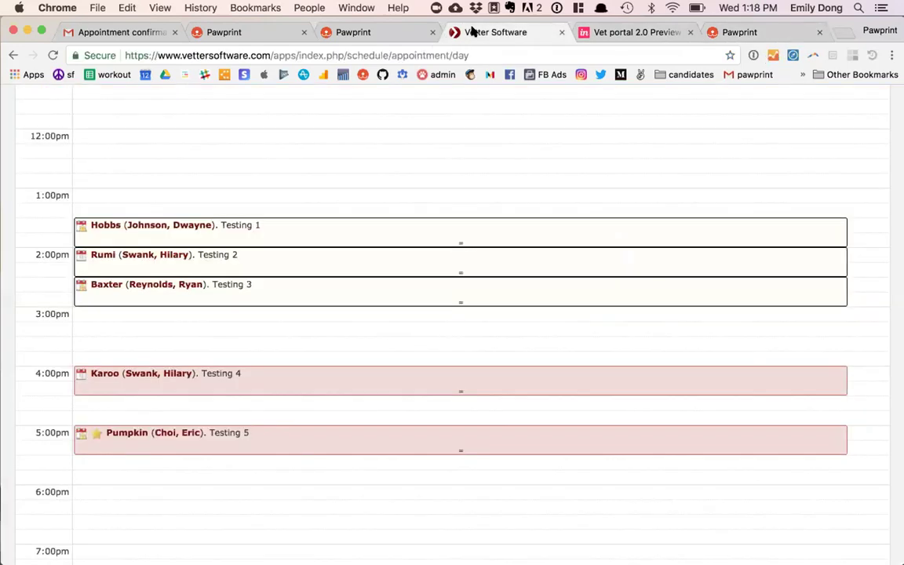
click(611, 33)
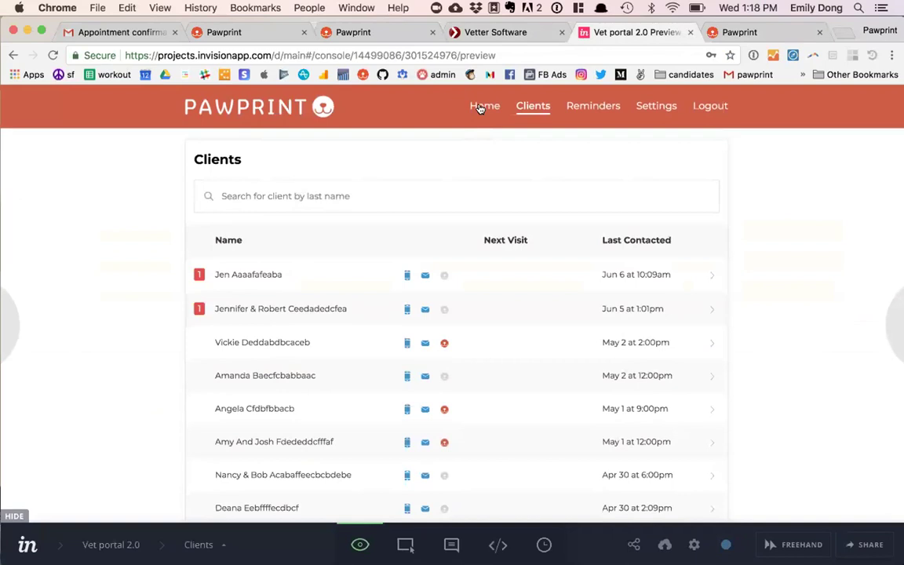
click(483, 106)
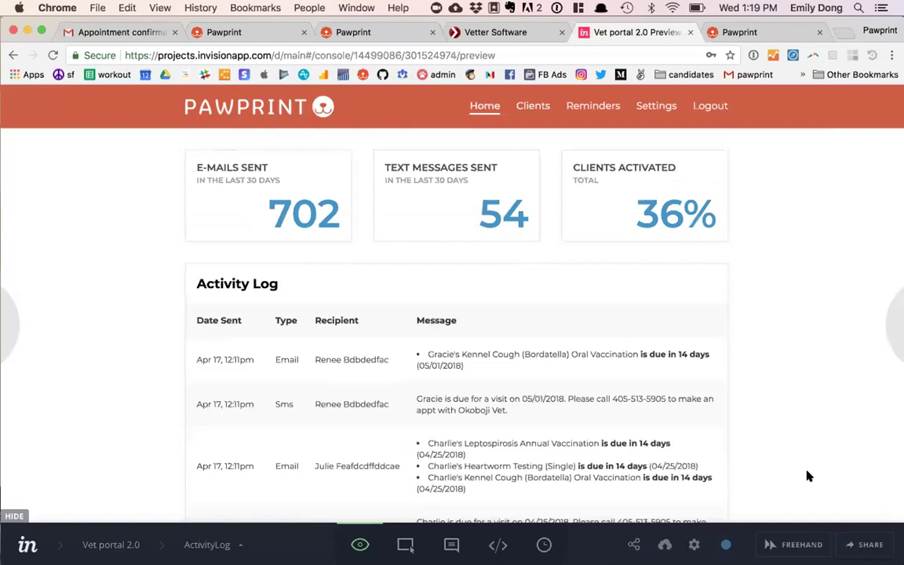
click(533, 110)
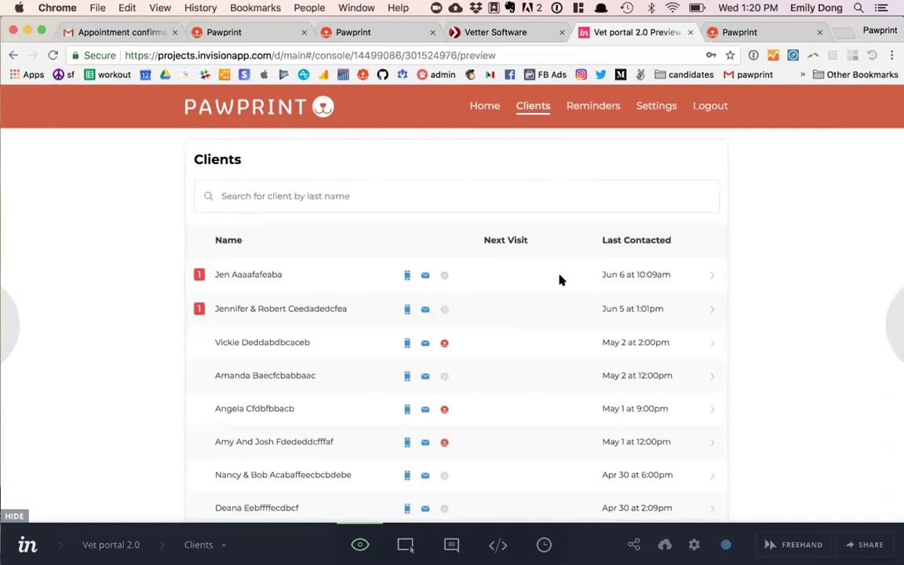
Open Settings and scroll to Reminders: SMS 30 days before, e-mail 30 days after vaccine expiration.
click(646, 121)
click(646, 108)
scroll(618, 393, down, 2)
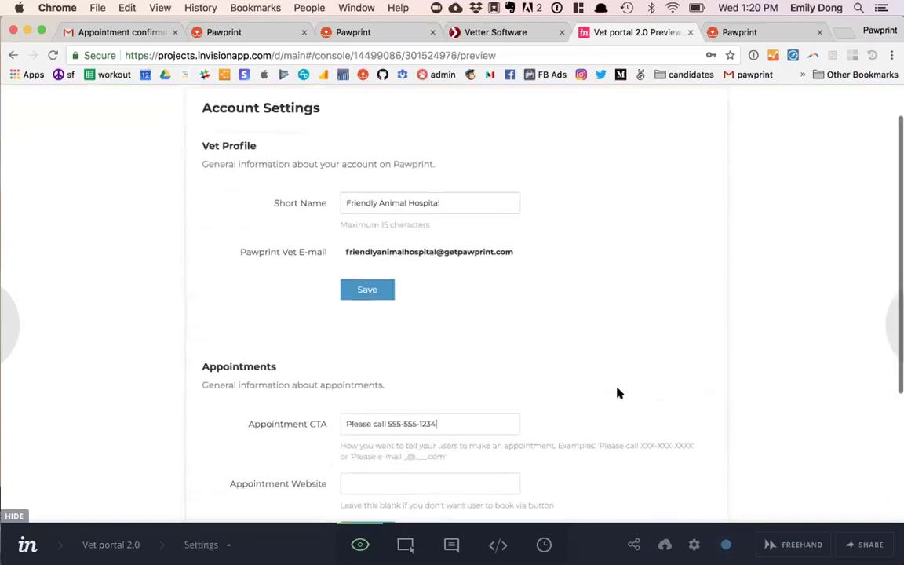
scroll(618, 393, down, 3)
scroll(618, 393, up, 5)
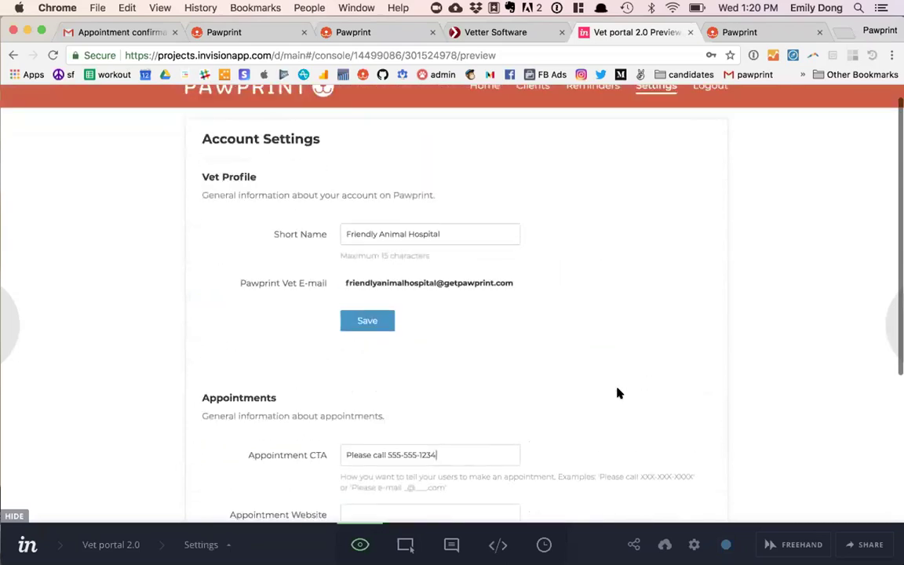
scroll(618, 393, down, 5)
scroll(618, 393, down, 1)
scroll(618, 393, up, 2)
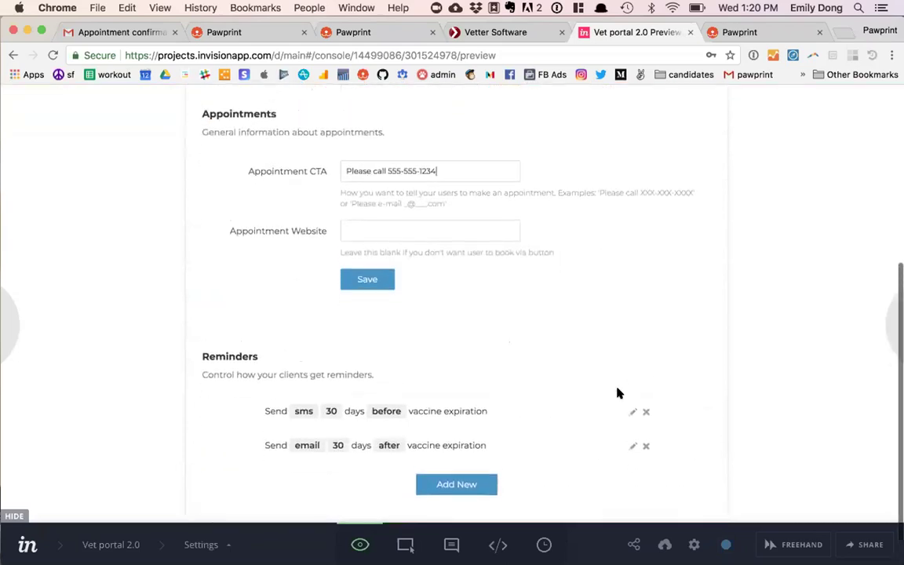
scroll(618, 394, down, 1)
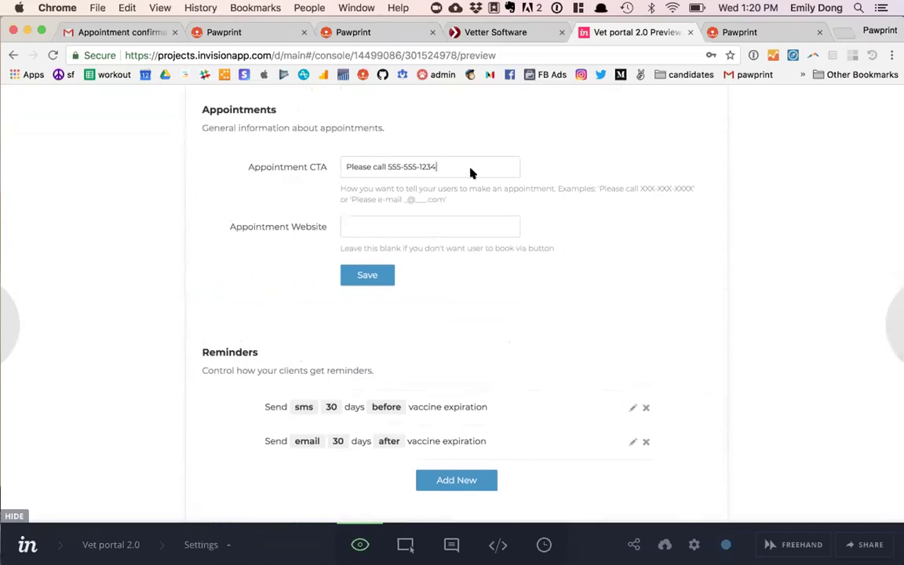
scroll(395, 191, down, 3)
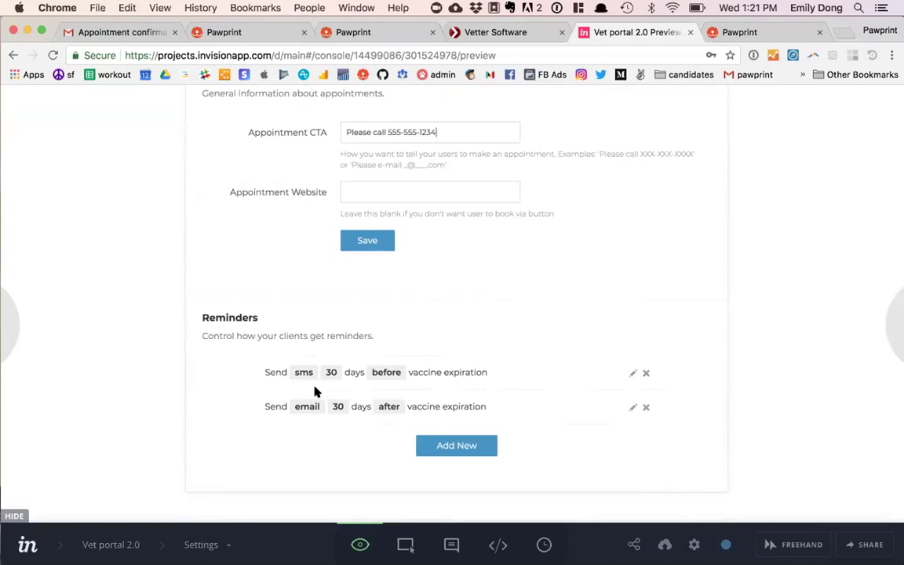
Open the Pawprint website's For vets page and jump to its demo request form.
click(738, 32)
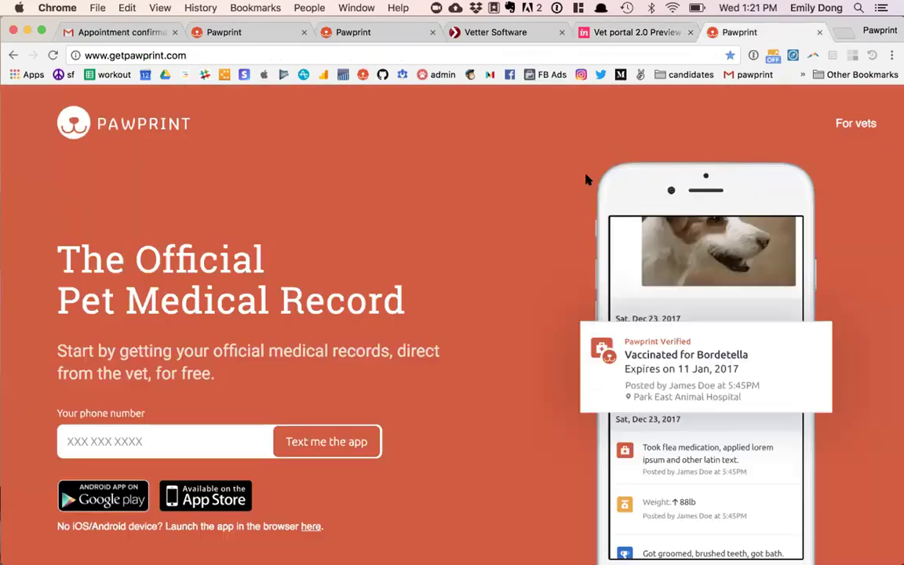
click(847, 126)
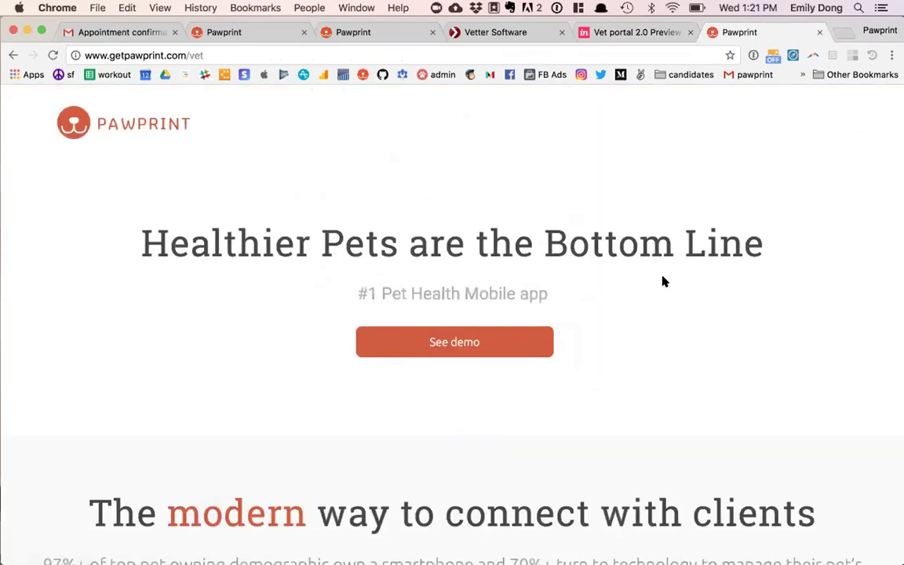
scroll(569, 328, down, 1)
click(528, 324)
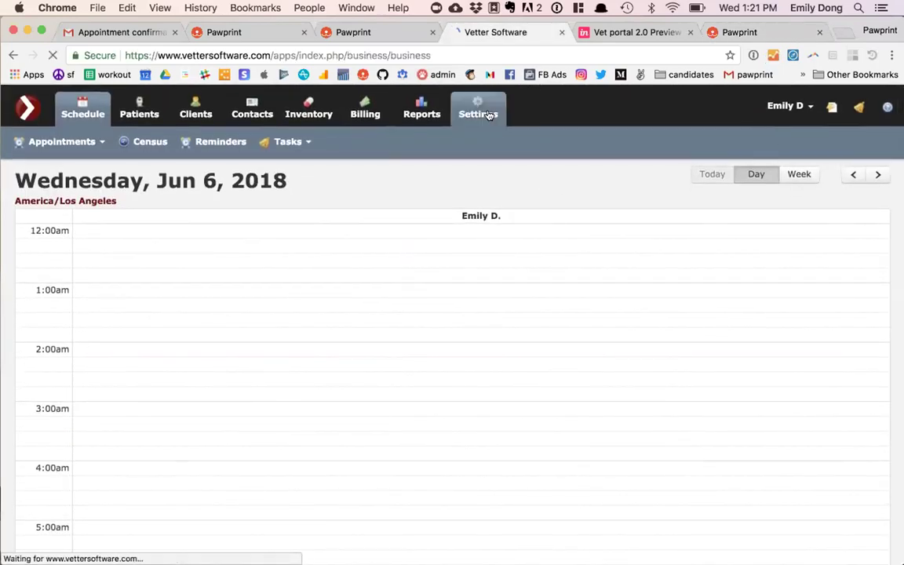
In the Extensions list, request enabling PawPrint Integration via its green plus icon.
scroll(254, 360, down, 5)
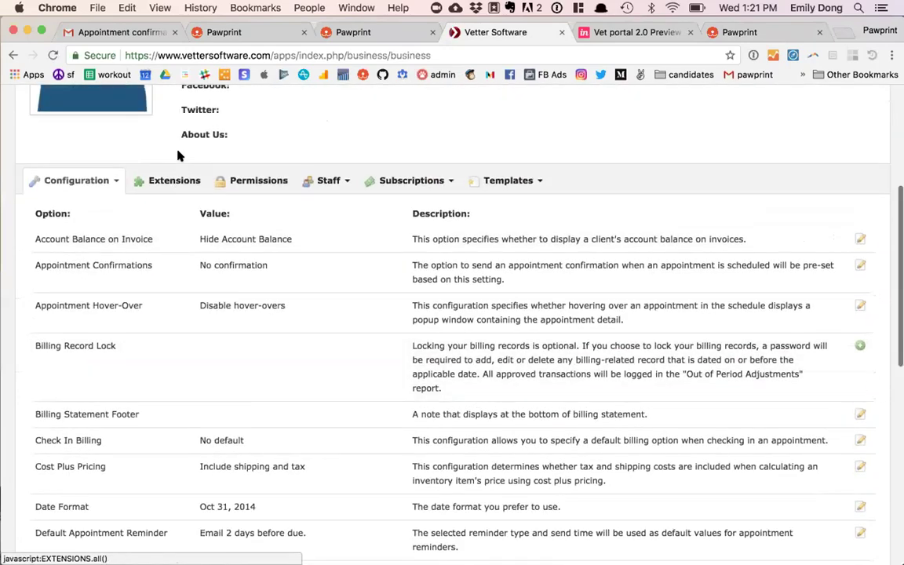
scroll(177, 156, up, 4)
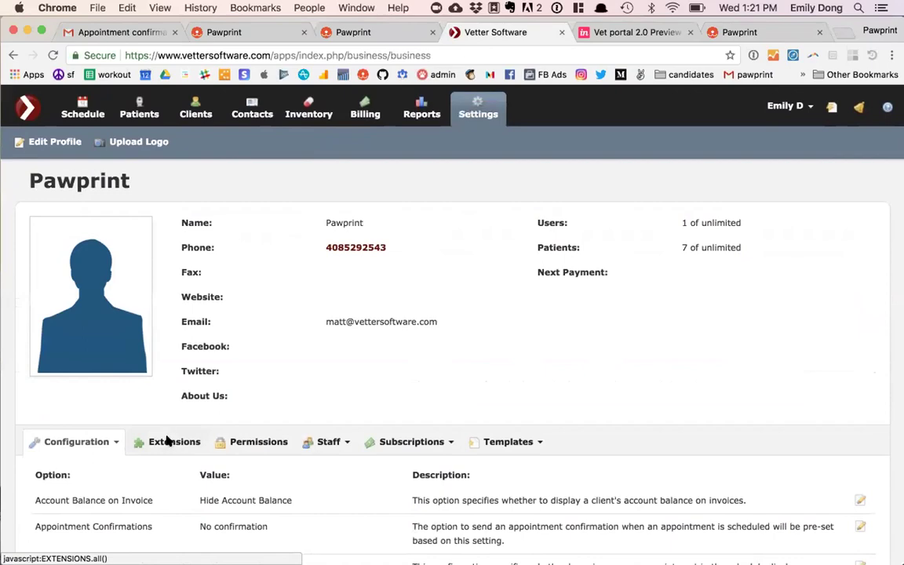
click(166, 441)
scroll(166, 441, down, 5)
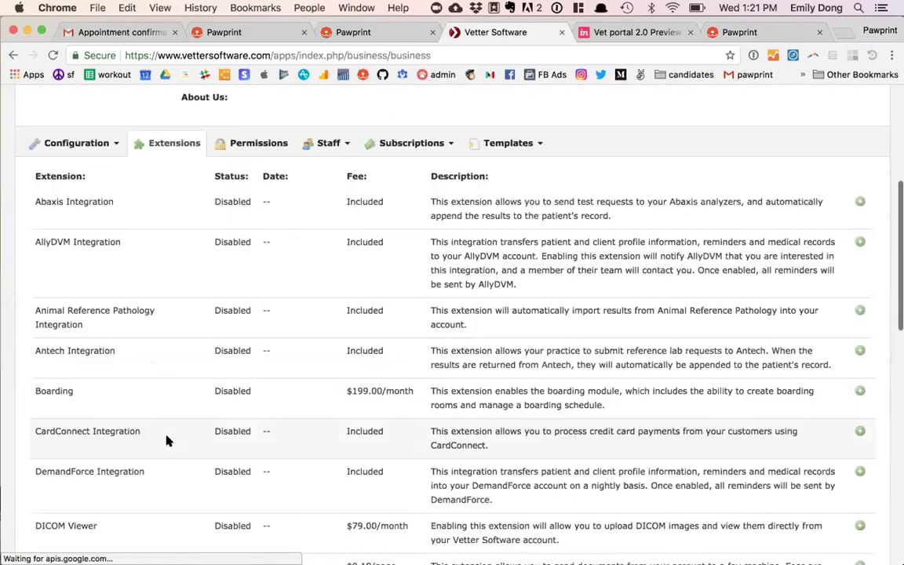
scroll(166, 441, down, 8)
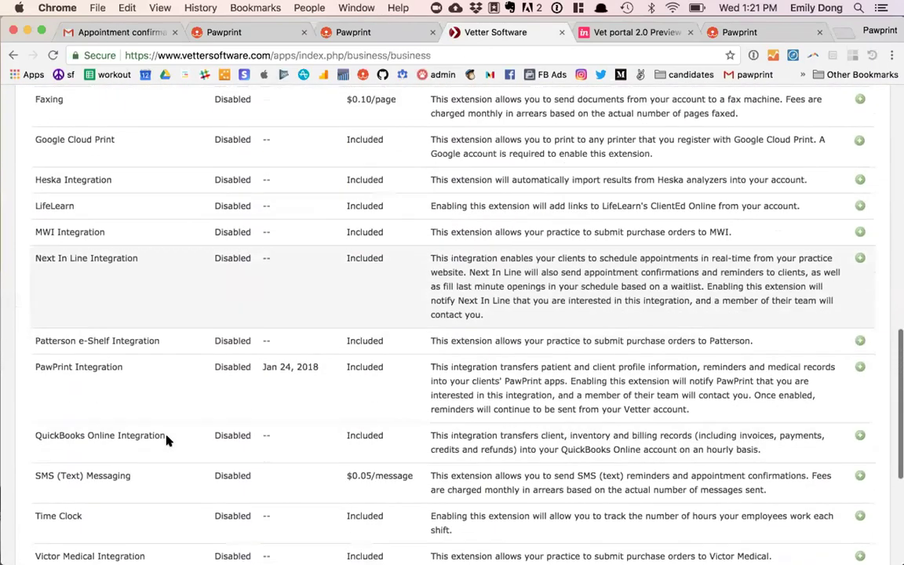
scroll(166, 441, down, 1)
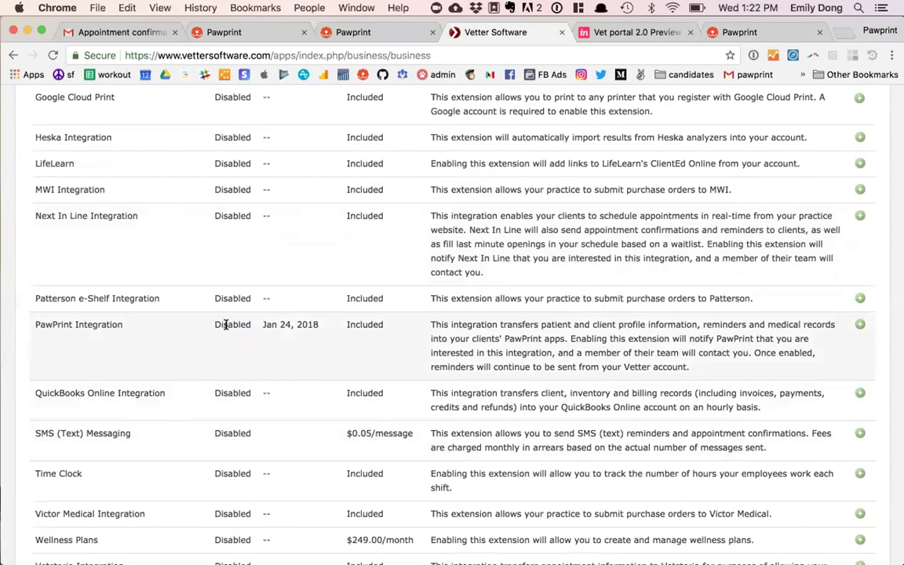
click(862, 324)
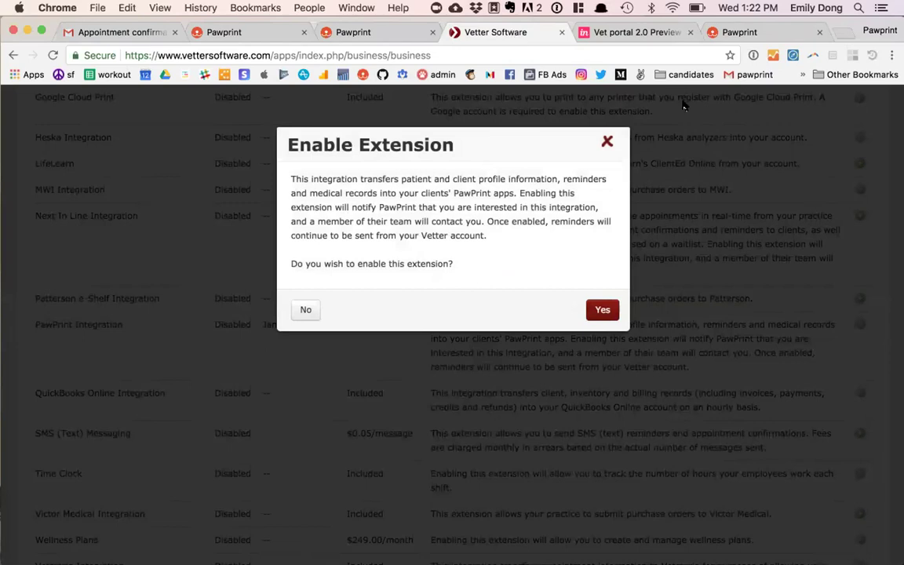
Answer No to the Enable Extension prompt, keeping PawPrint Integration disabled.
click(607, 143)
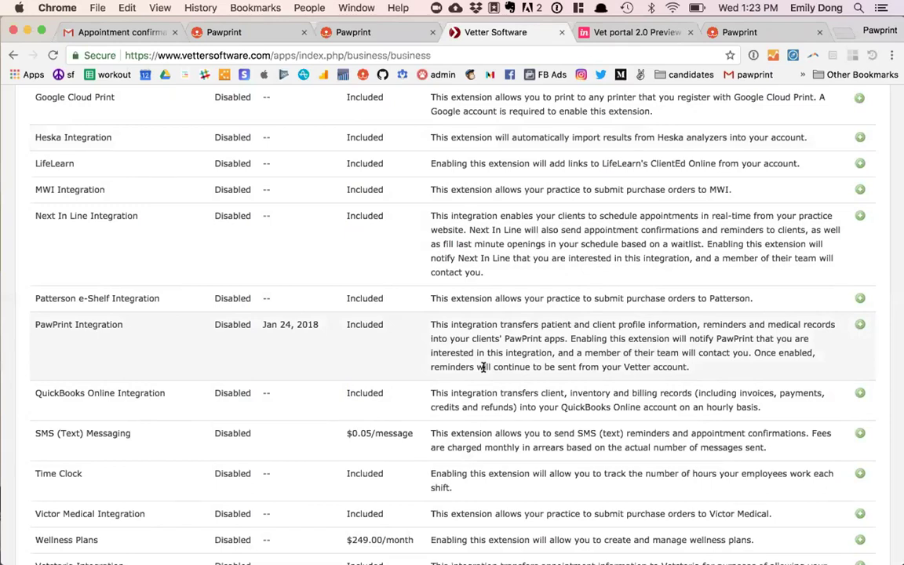
Go to the Vet portal 2.0 Preview and show its Clients list.
click(369, 32)
click(268, 36)
click(628, 33)
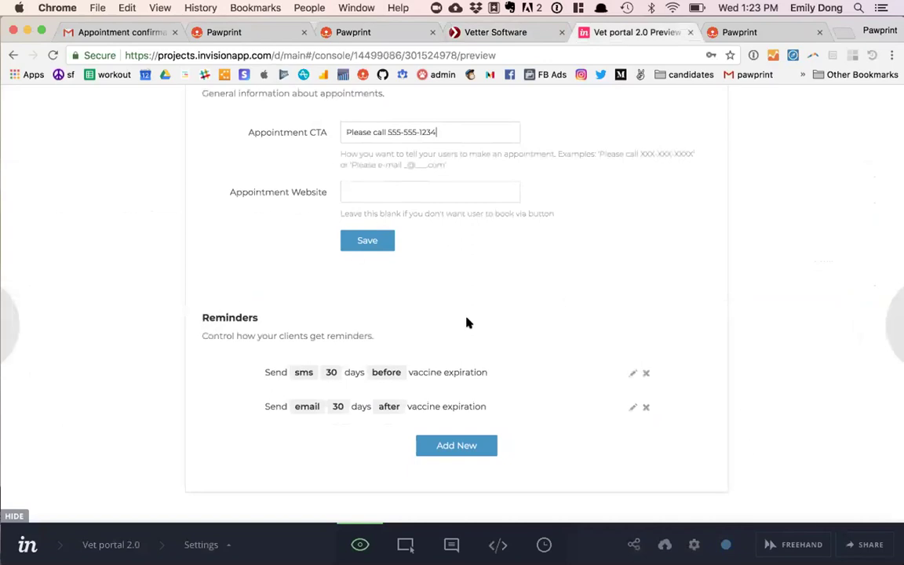
scroll(466, 323, up, 10)
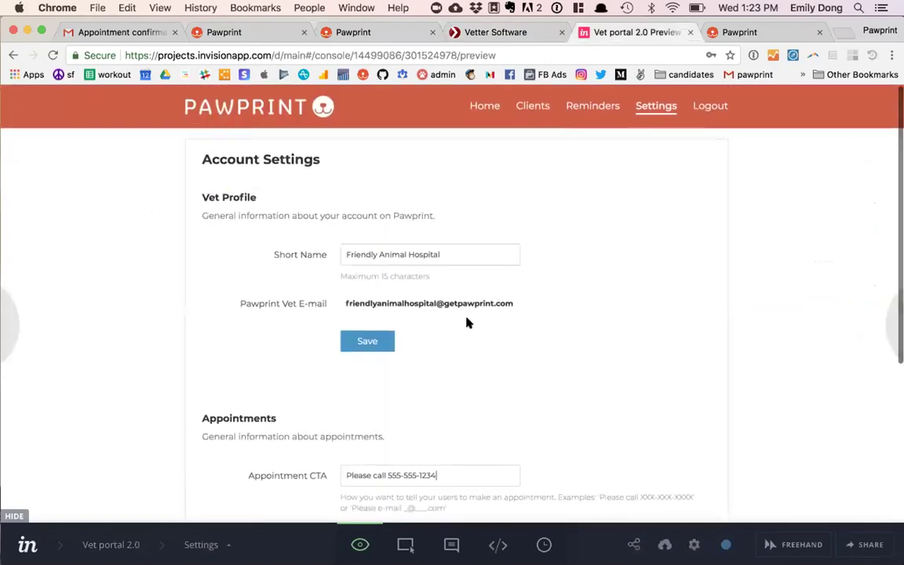
click(522, 112)
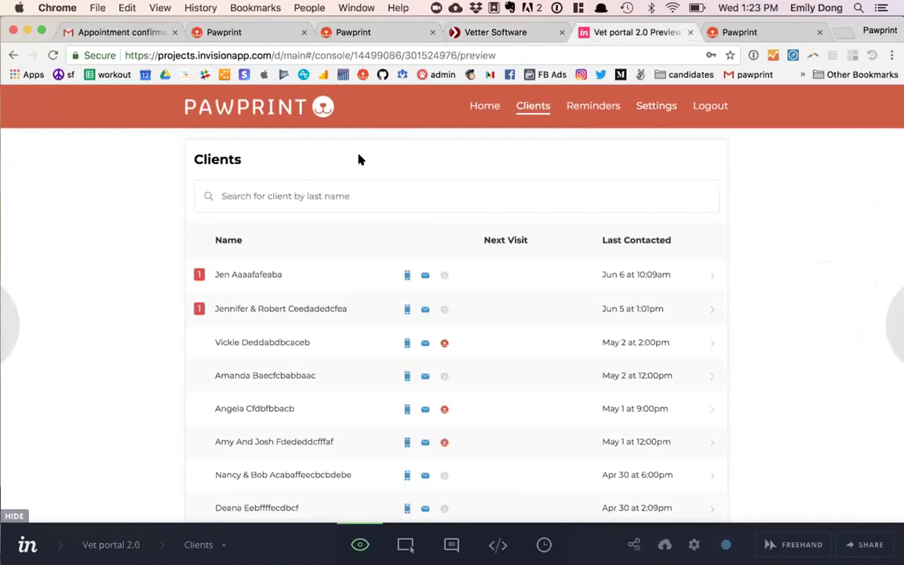
Open the first client and review the Communication Log down to the text message box.
click(240, 271)
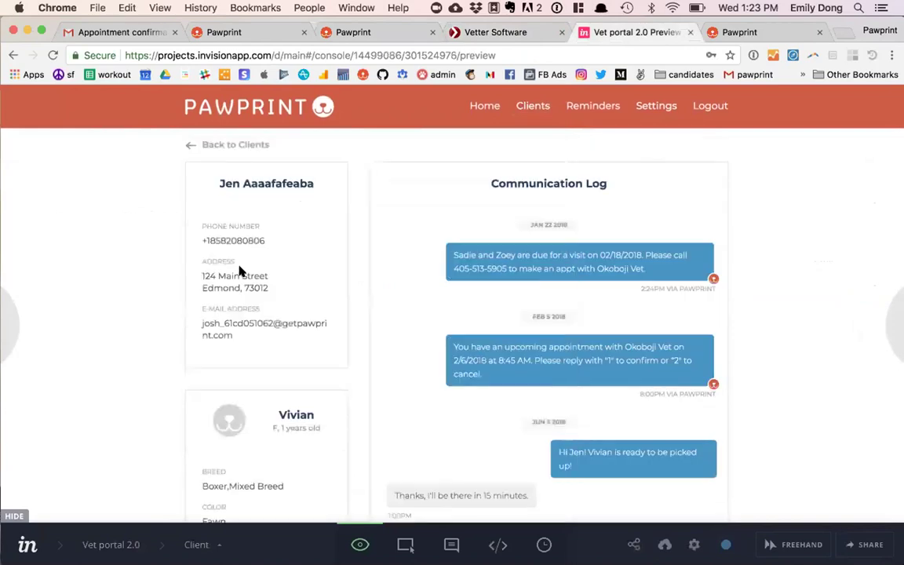
scroll(343, 314, down, 1)
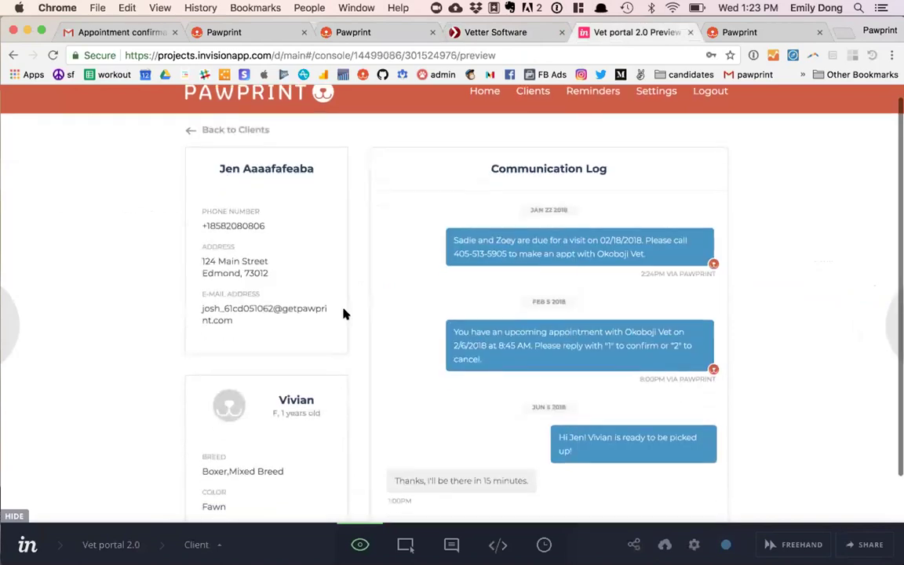
scroll(343, 313, up, 1)
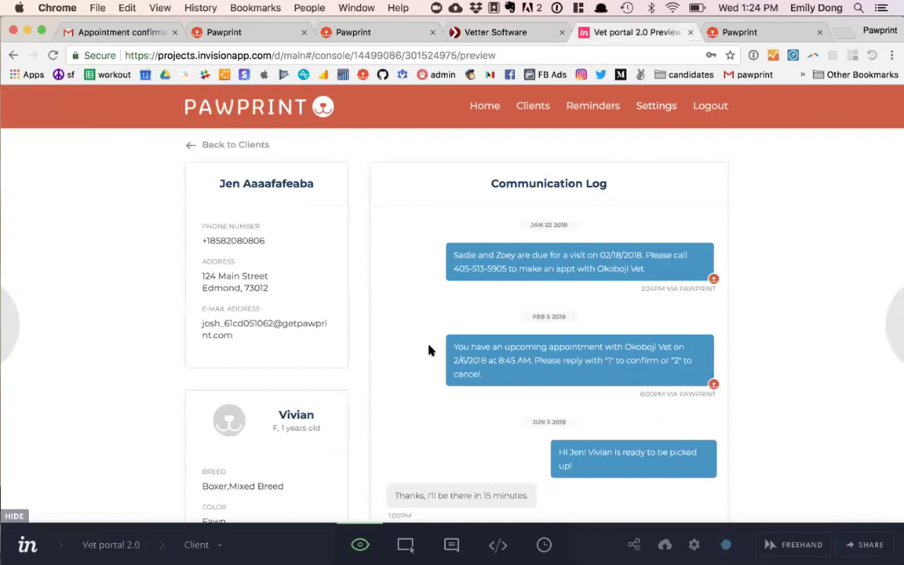
scroll(417, 353, down, 3)
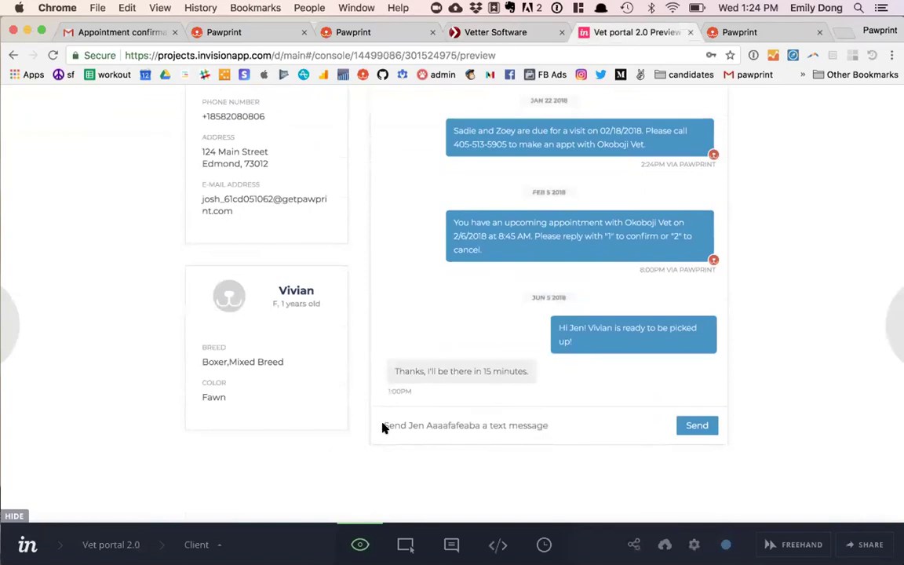
scroll(382, 427, up, 3)
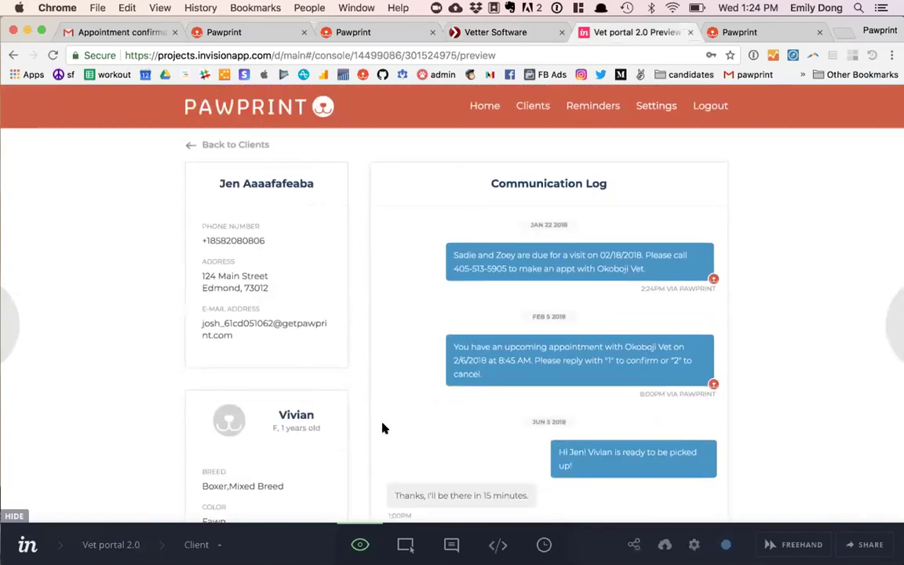
scroll(382, 428, down, 3)
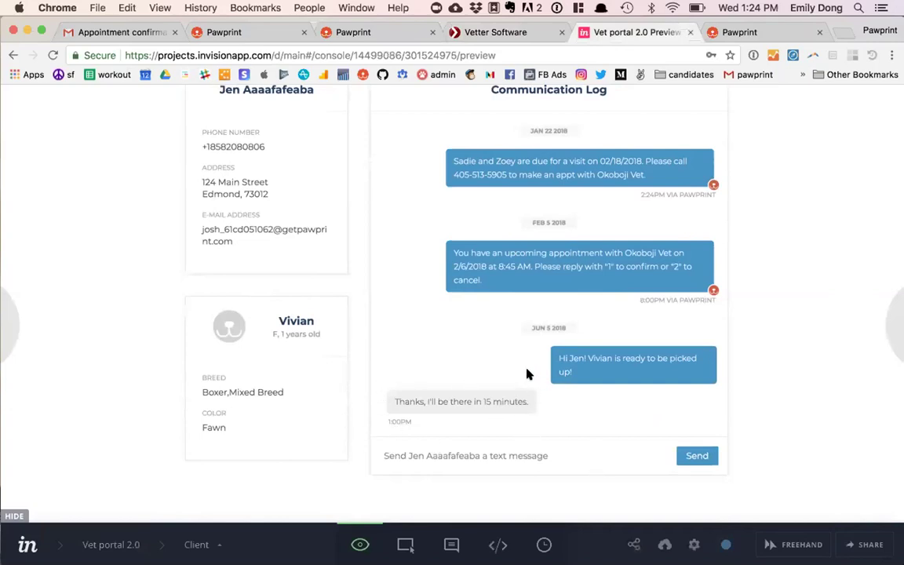
scroll(527, 374, up, 3)
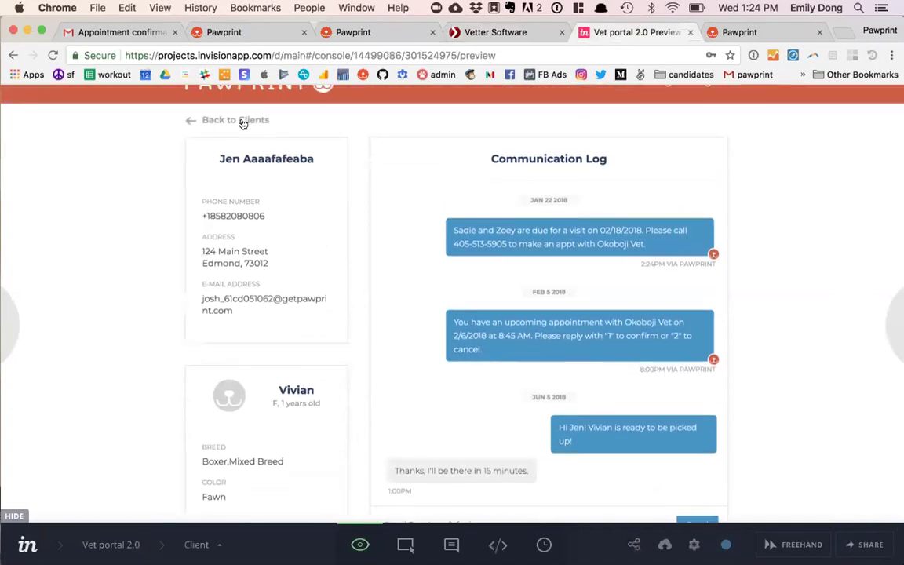
click(242, 123)
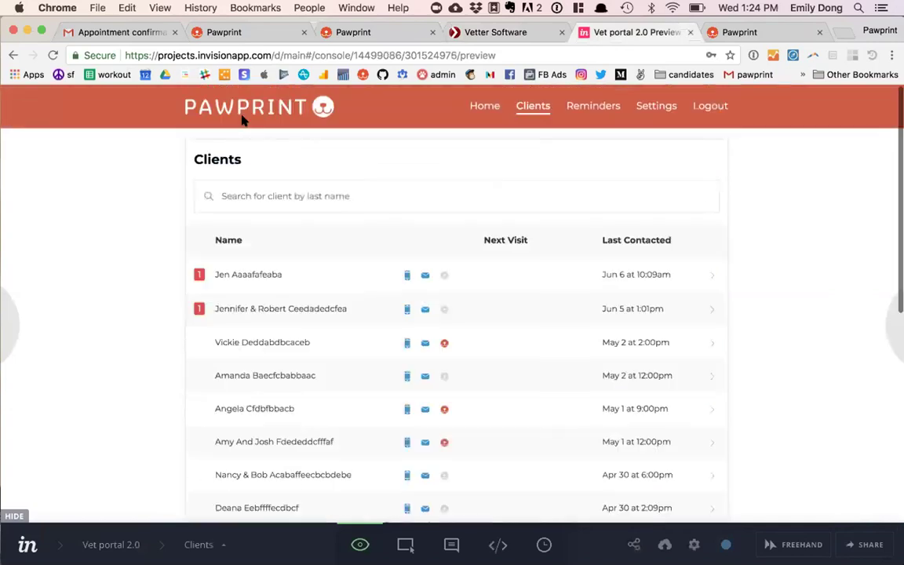
click(201, 281)
scroll(381, 391, down, 3)
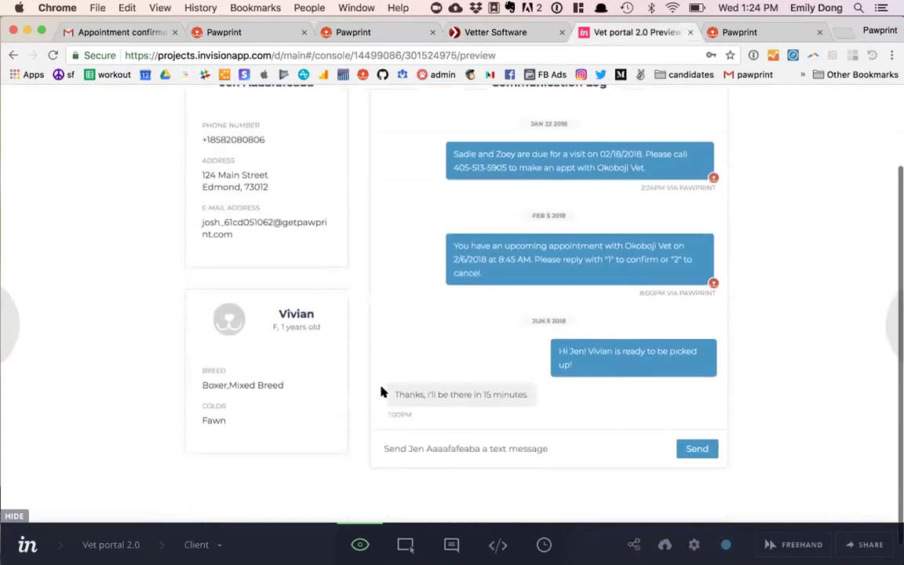
scroll(380, 391, up, 1)
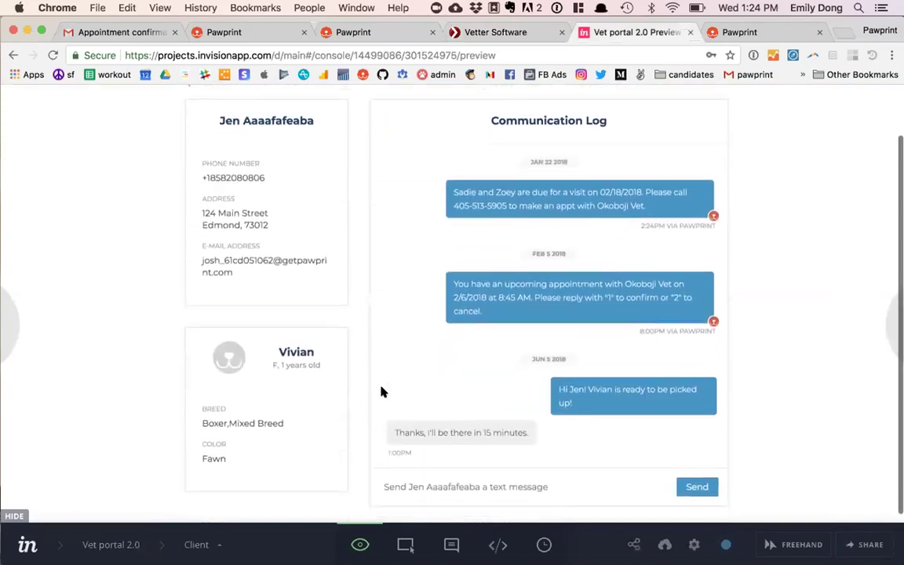
scroll(382, 392, down, 1)
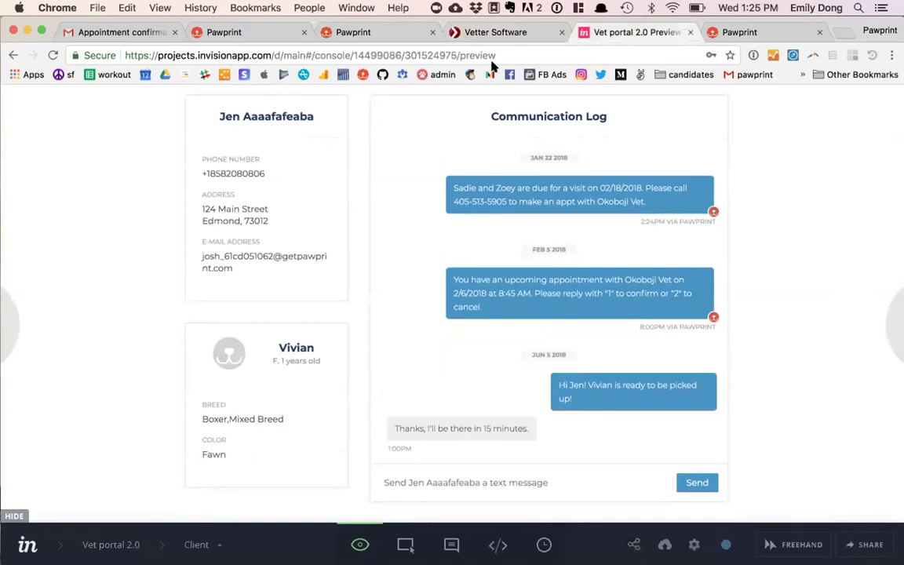
Try the Clients Dashboard's B and # filters, then show the Jun 6, 2018 schedule.
click(484, 33)
scroll(415, 137, up, 15)
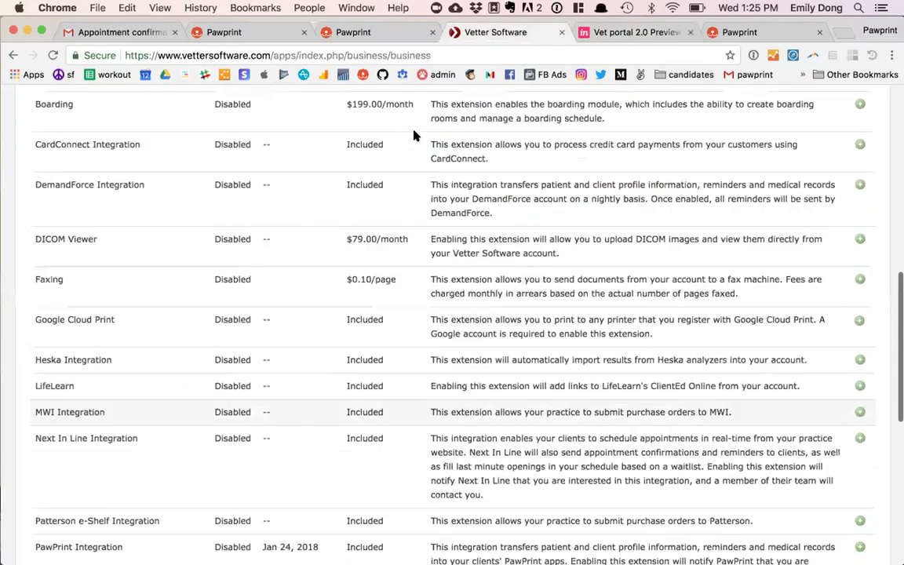
click(192, 107)
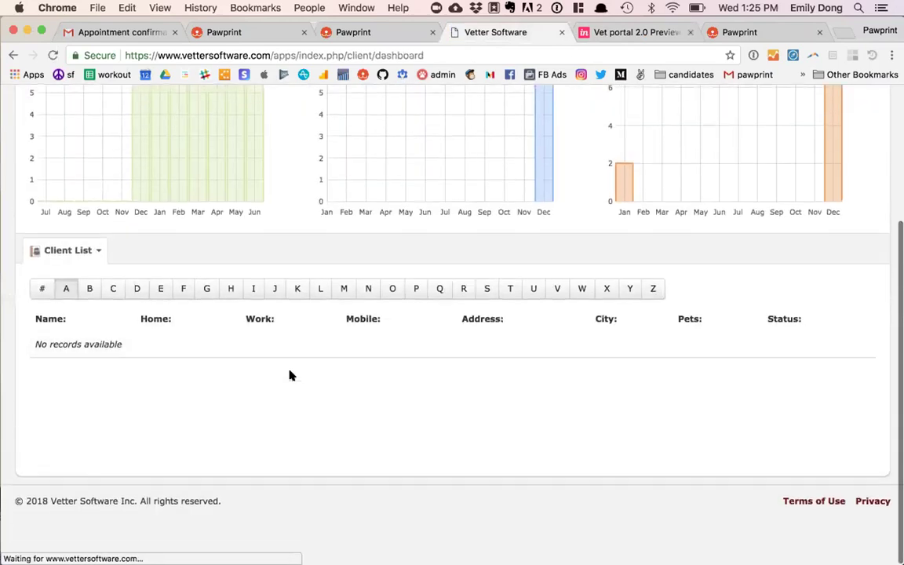
click(94, 289)
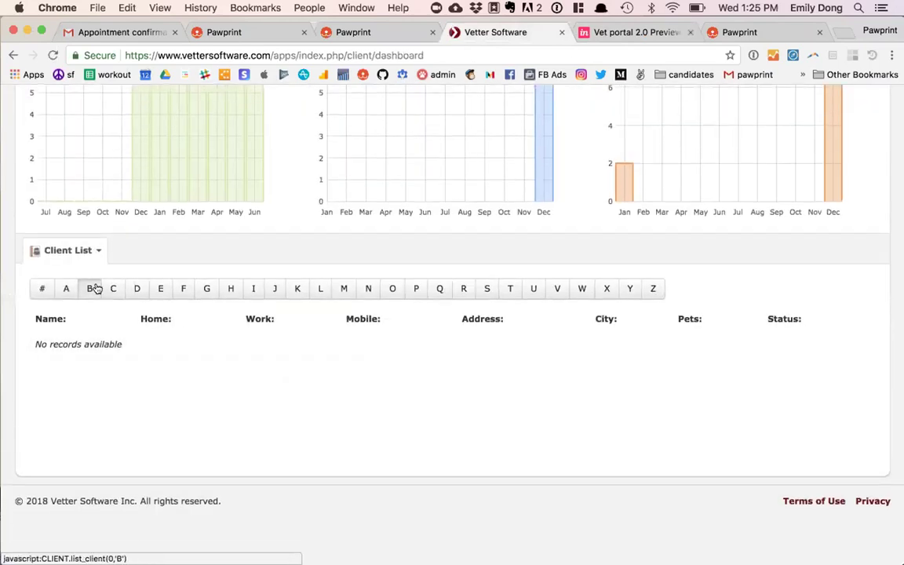
click(44, 290)
scroll(74, 323, up, 5)
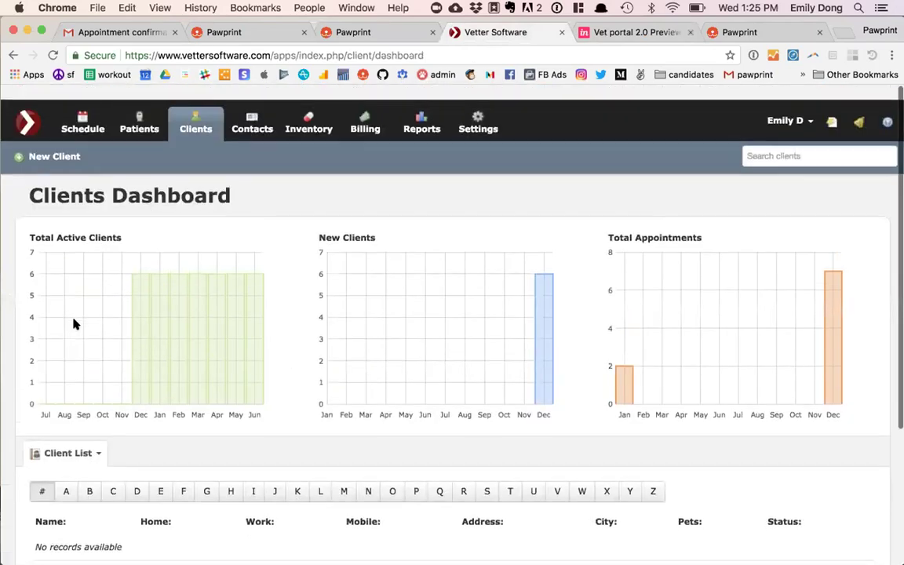
click(82, 110)
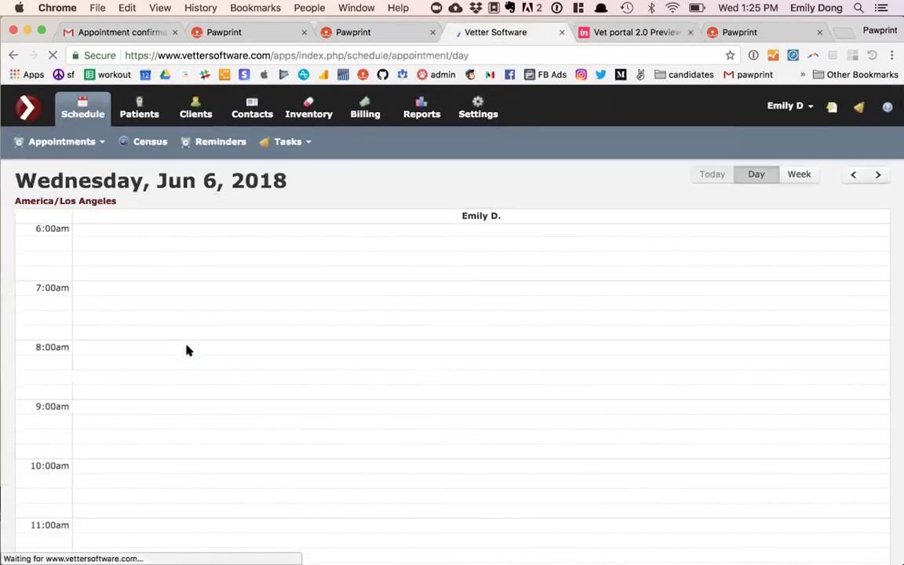
Open Karoo's owner profile and view its communications, which show no records.
click(172, 389)
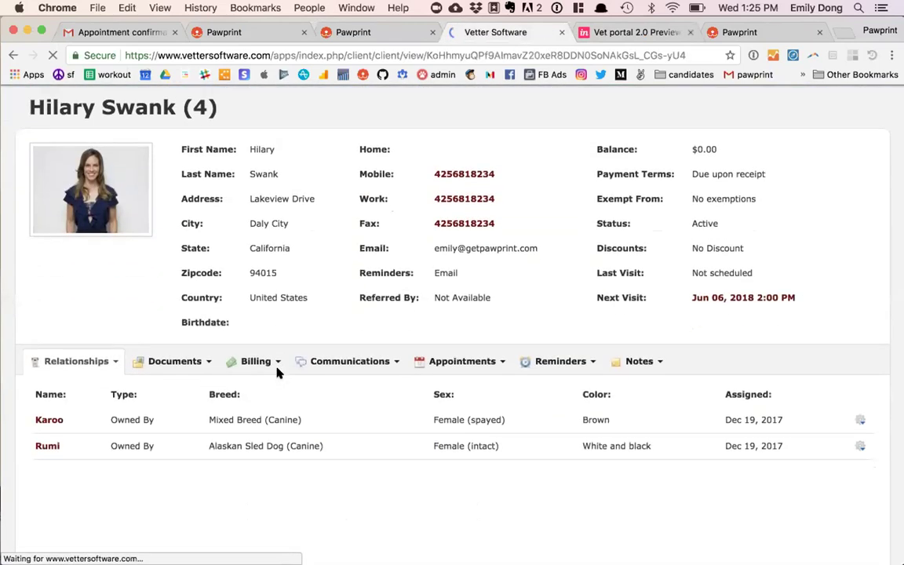
scroll(276, 374, down, 4)
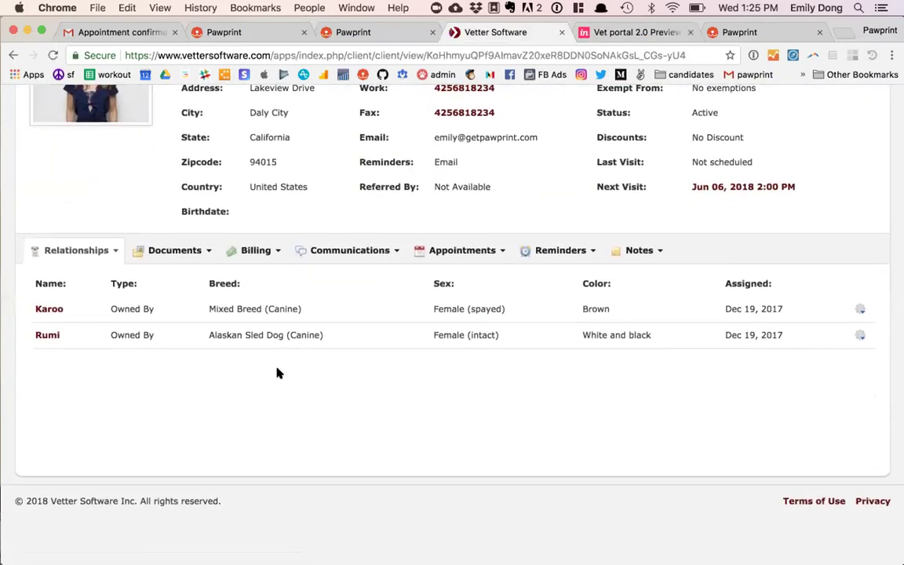
click(326, 258)
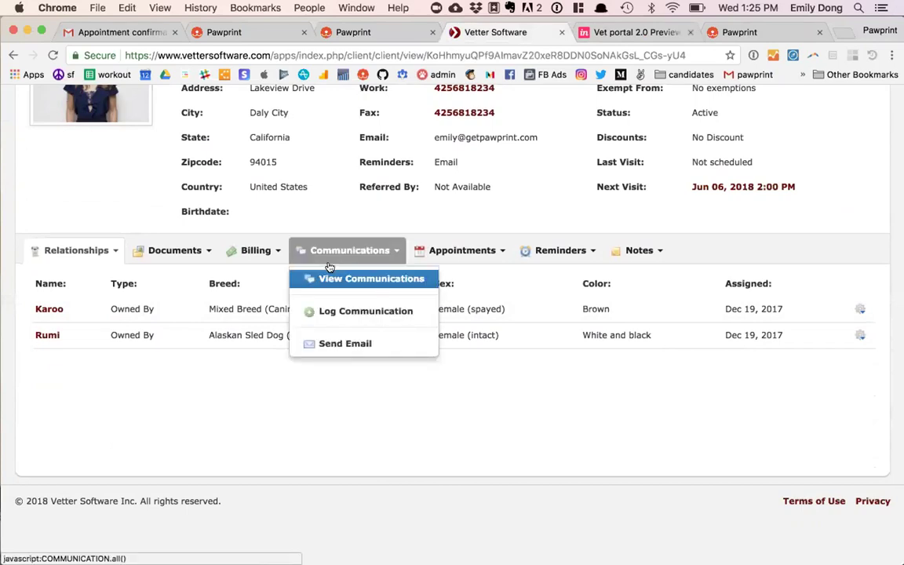
click(329, 271)
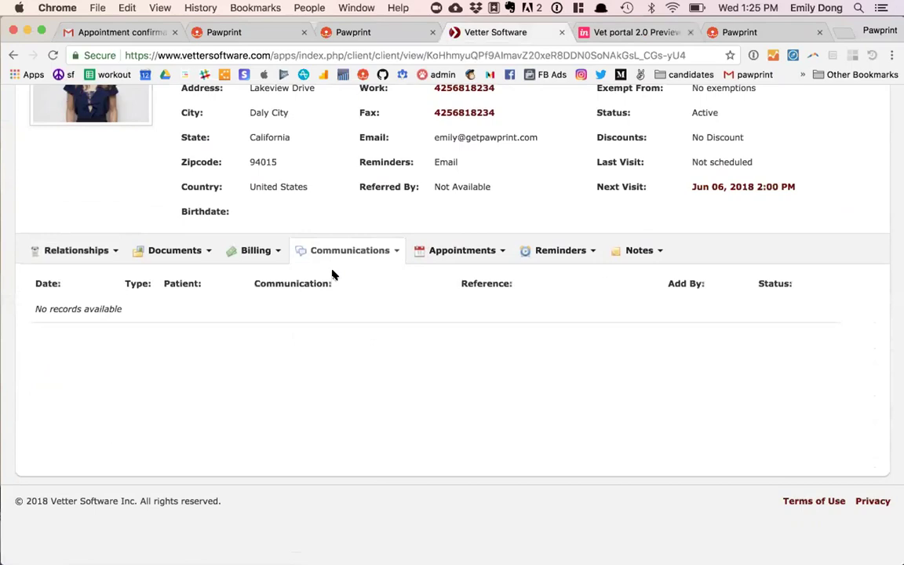
scroll(332, 274, up, 5)
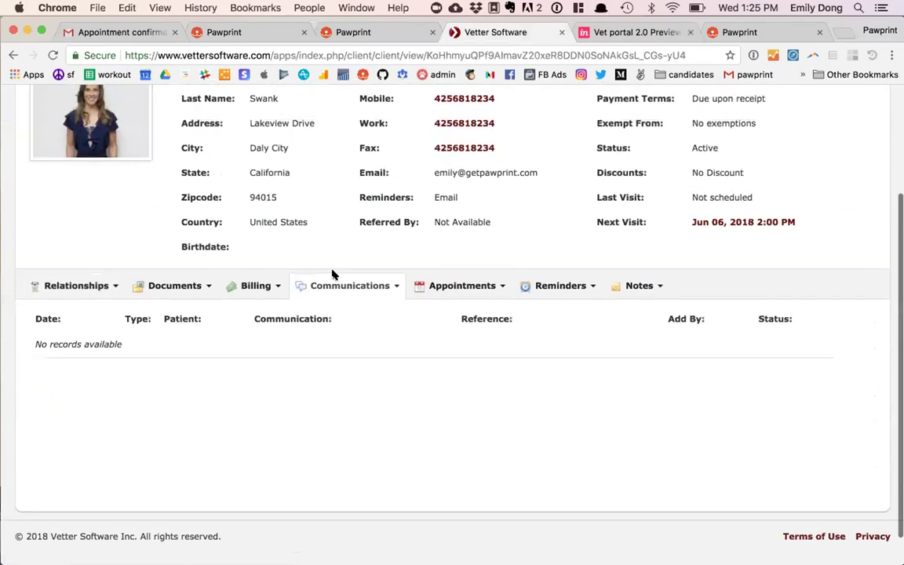